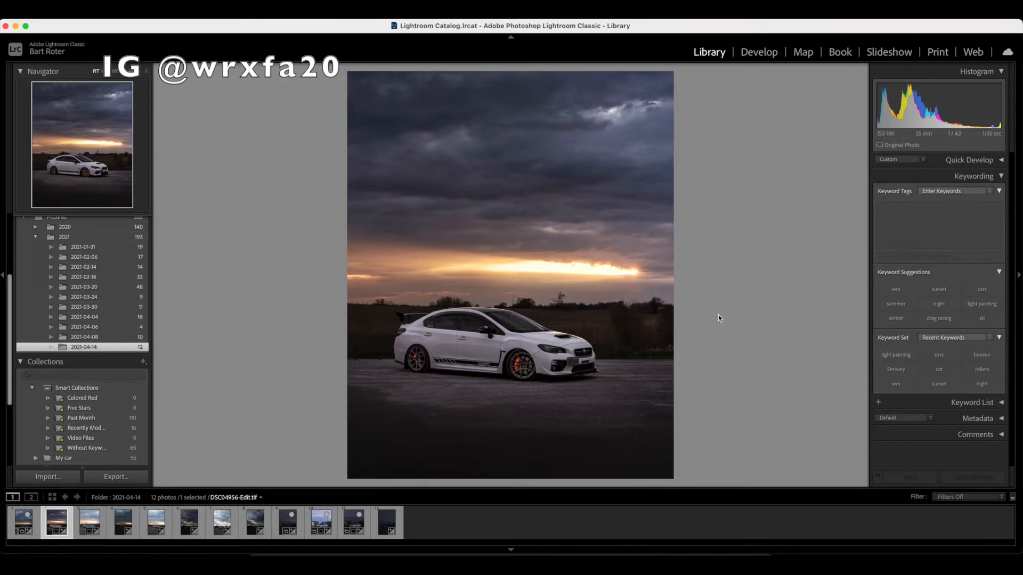
- Open the sunset car photo in the Develop module and inspect the bright sun area and the car up close
{"action": "left_click", "coordinate": [634, 274]}
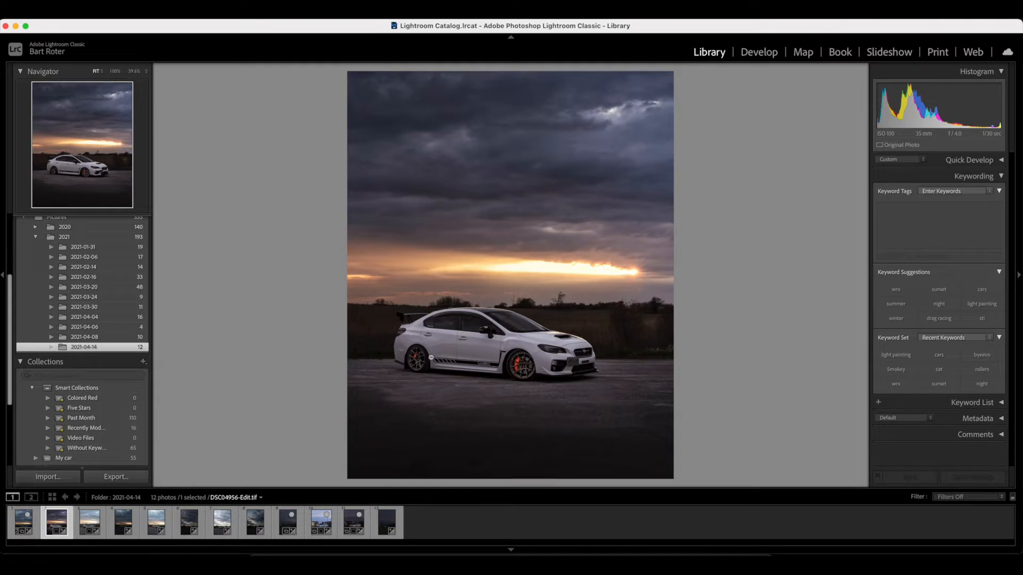
{"action": "left_click", "coordinate": [767, 53]}
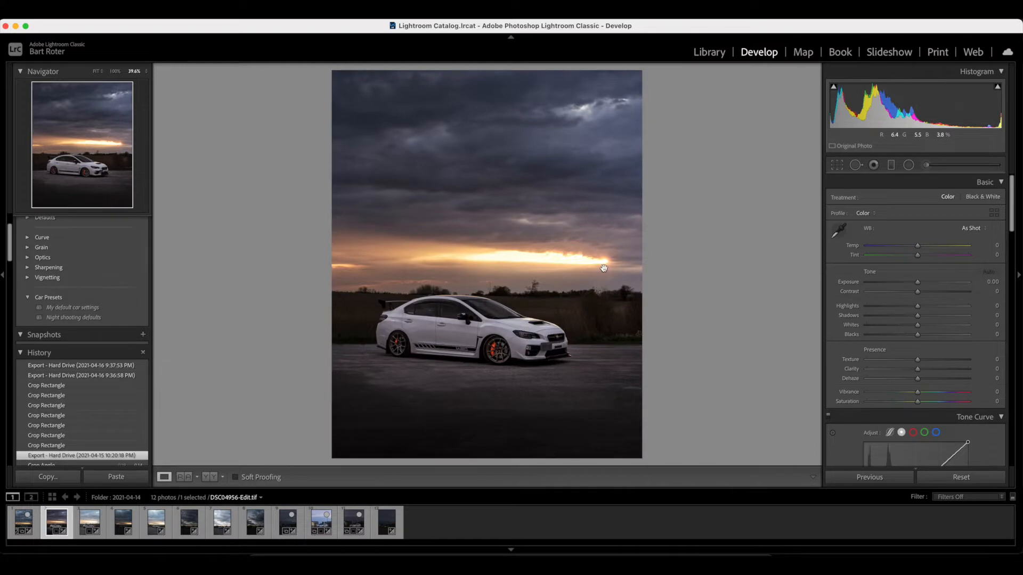
{"action": "left_click", "coordinate": [631, 269]}
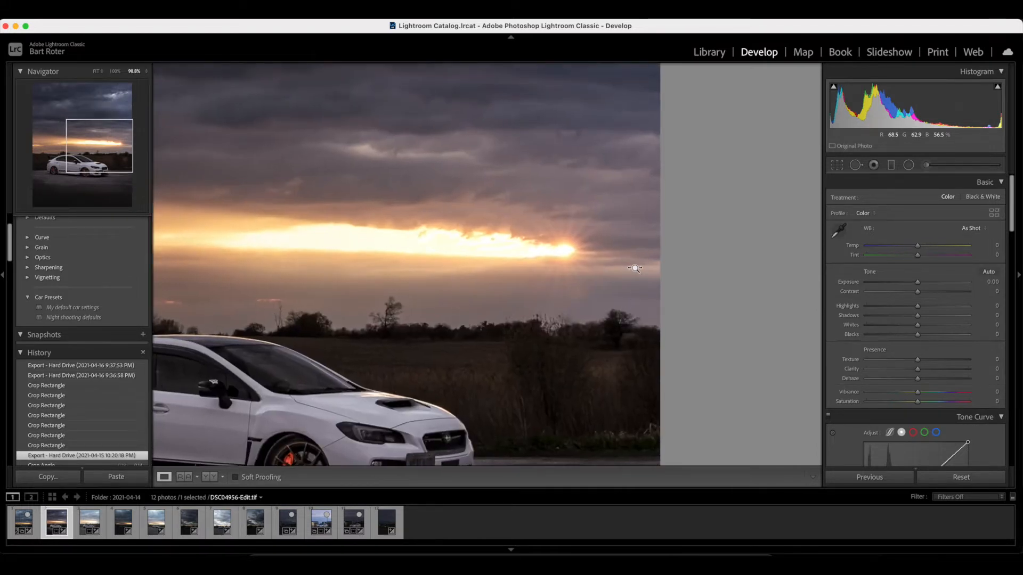
{"action": "left_click_drag", "start_coordinate": [511, 321], "coordinate": [588, 263]}
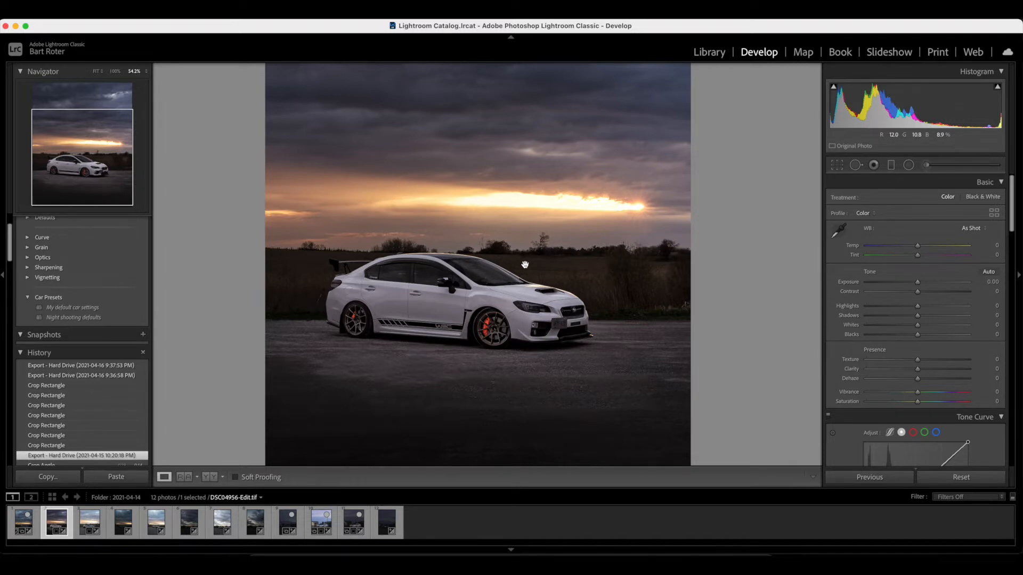
- Send a copy of the photo with Lightroom adjustments to Adobe Photoshop 2021 and switch to Photoshop
{"action": "right_click", "coordinate": [466, 294]}
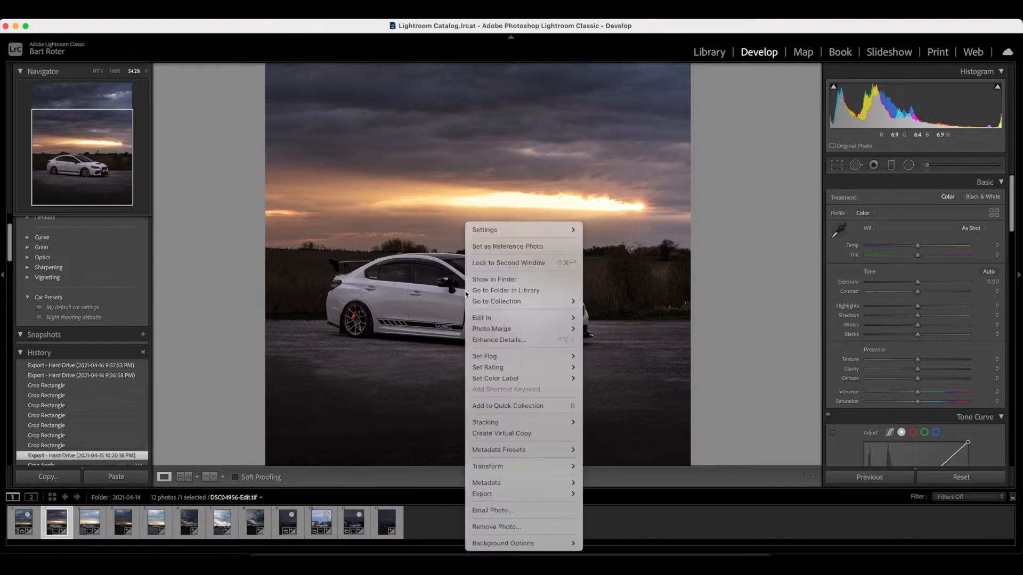
{"action": "mouse_move", "coordinate": [485, 318]}
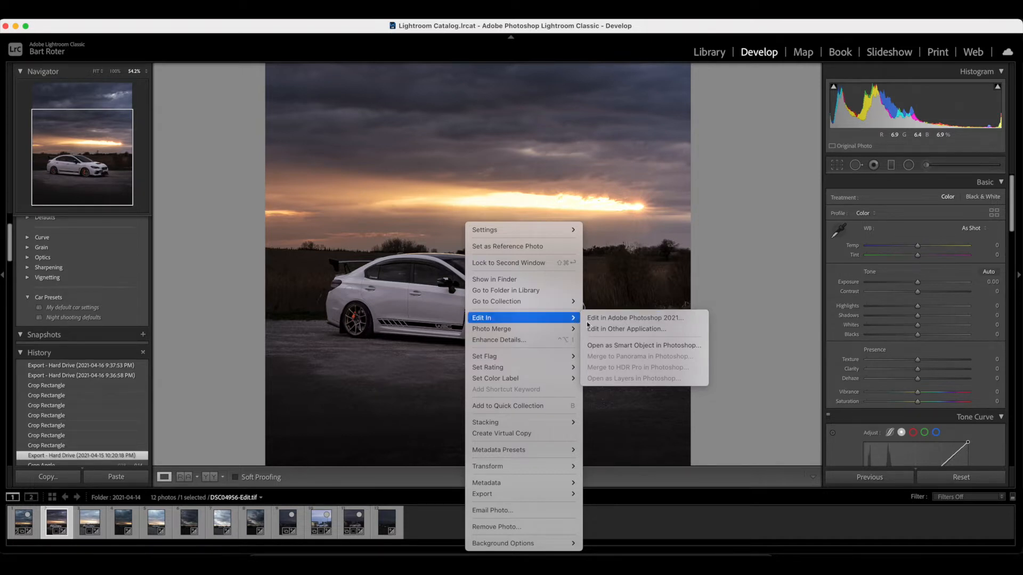
{"action": "left_click", "coordinate": [614, 318]}
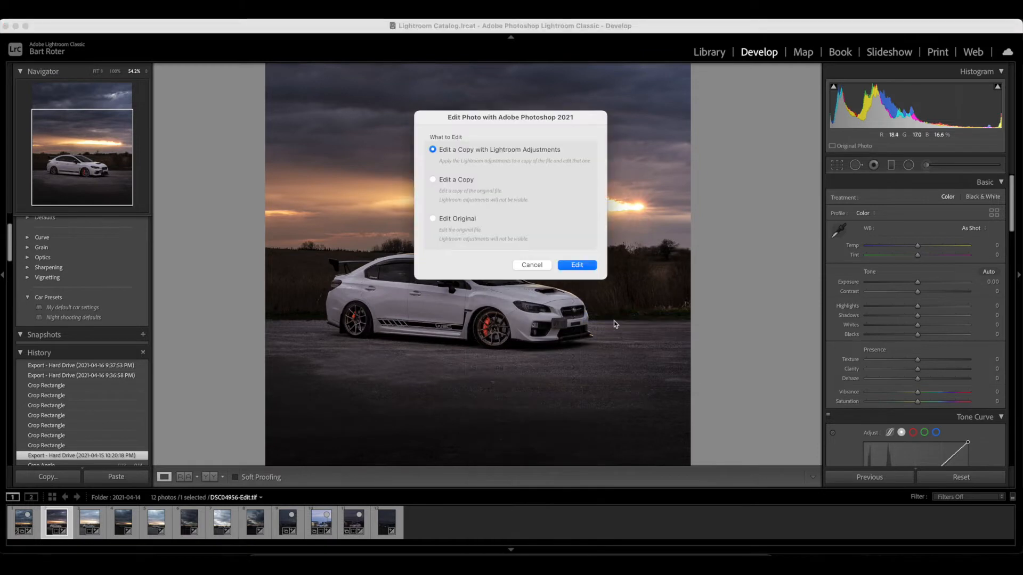
{"action": "left_click", "coordinate": [587, 266]}
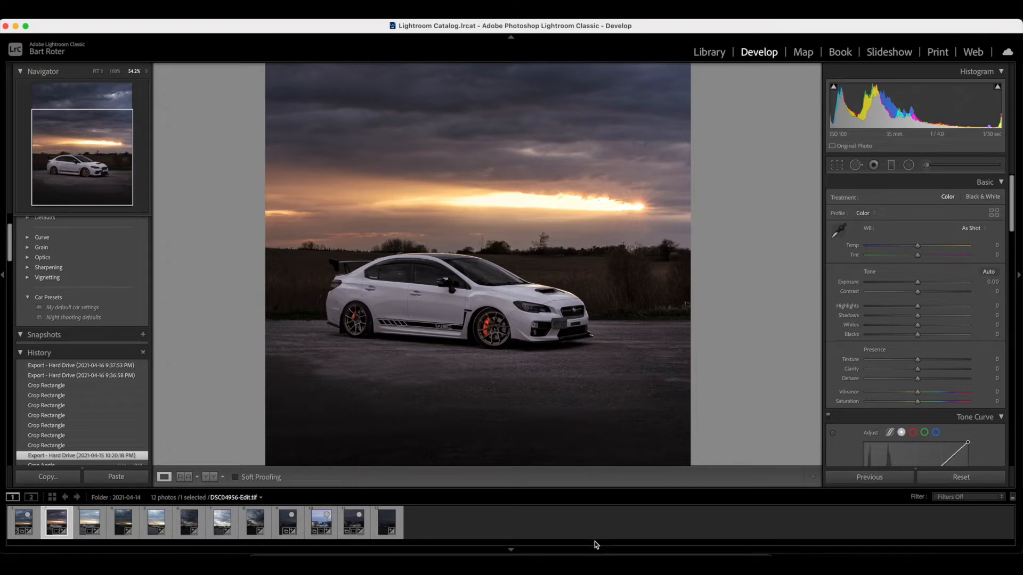
{"action": "left_click", "coordinate": [596, 564]}
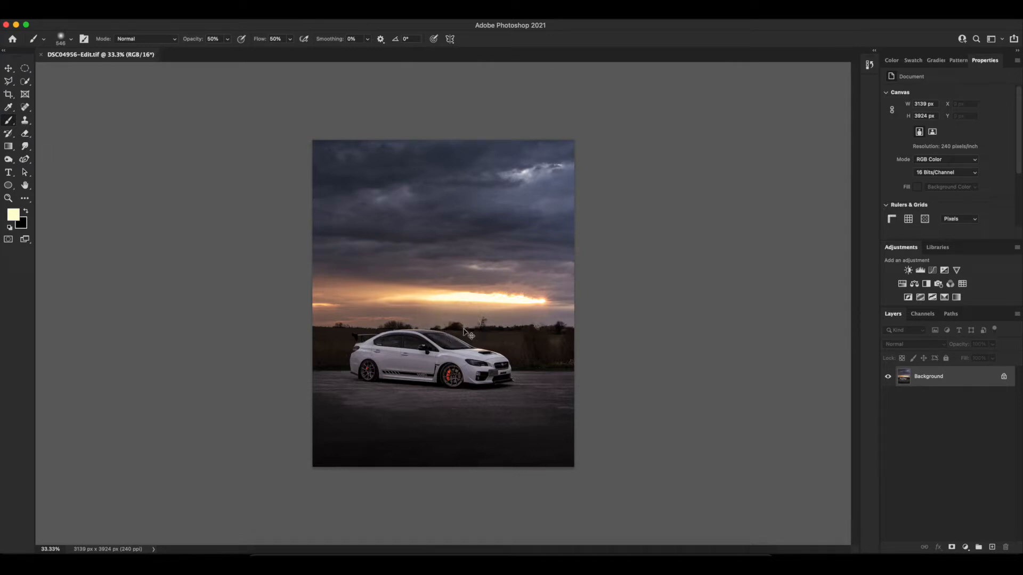
{"action": "key", "text": "super+equal"}
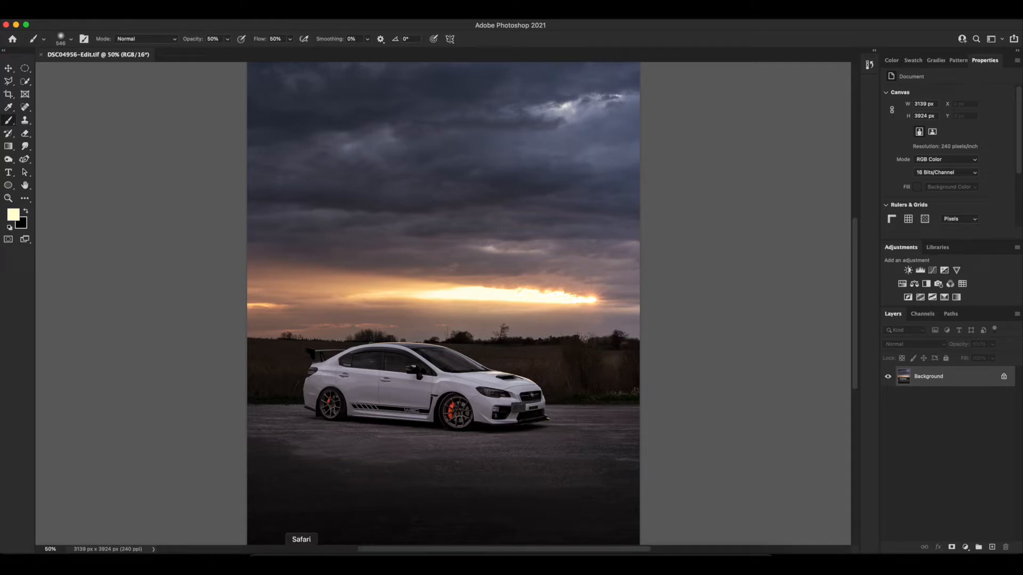
- Switch to Safari and search Google Images for "light shine rays"
{"action": "left_click", "coordinate": [301, 559]}
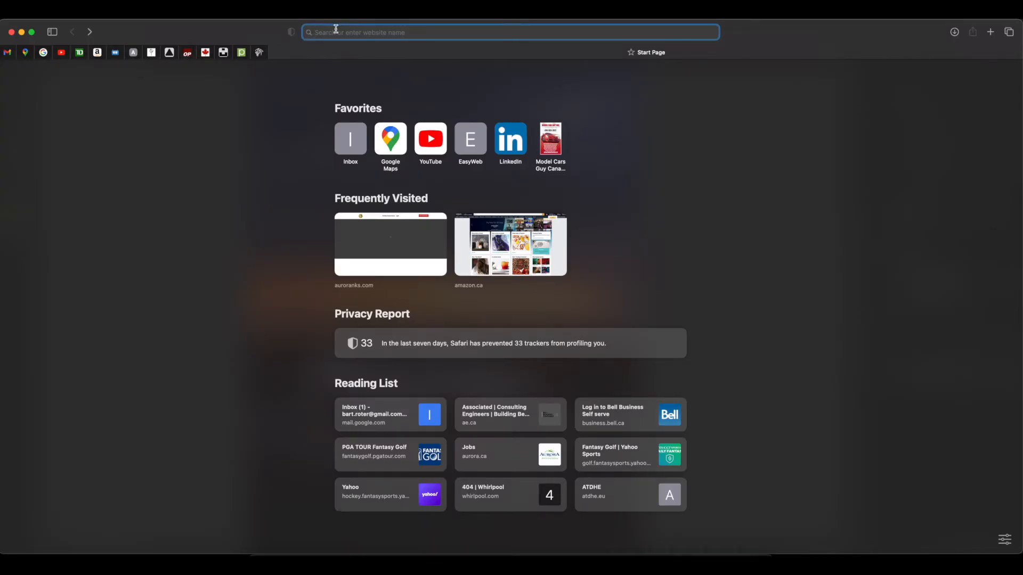
{"action": "type", "text": "light"}
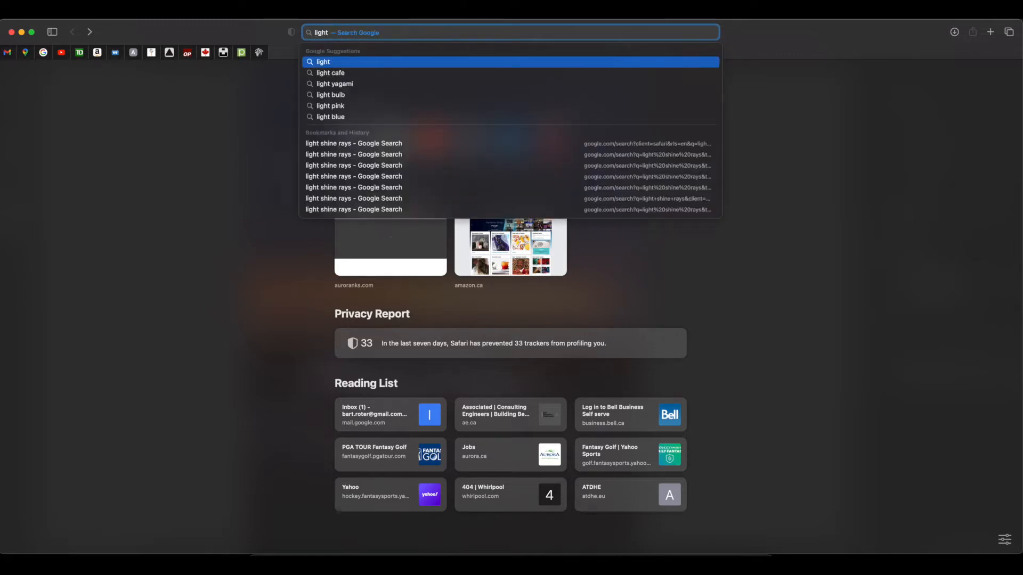
{"action": "type", "text": " shine rays"}
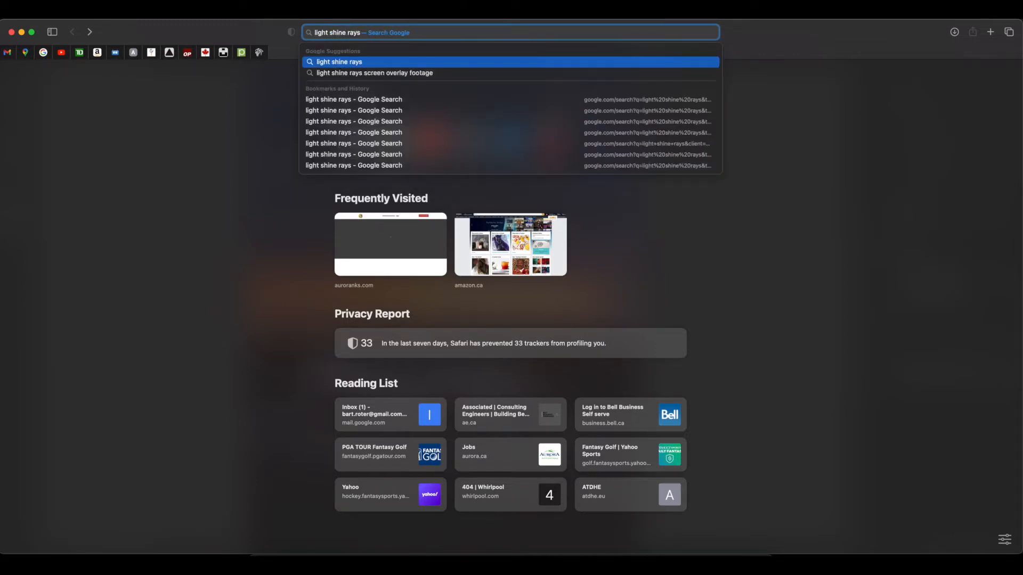
{"action": "key", "text": "Return"}
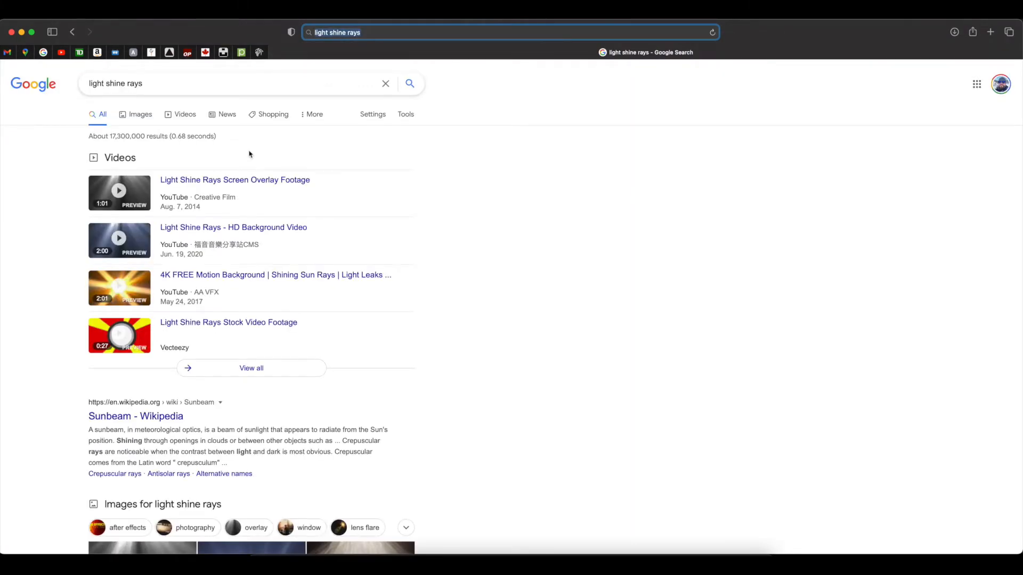
{"action": "left_click", "coordinate": [142, 116]}
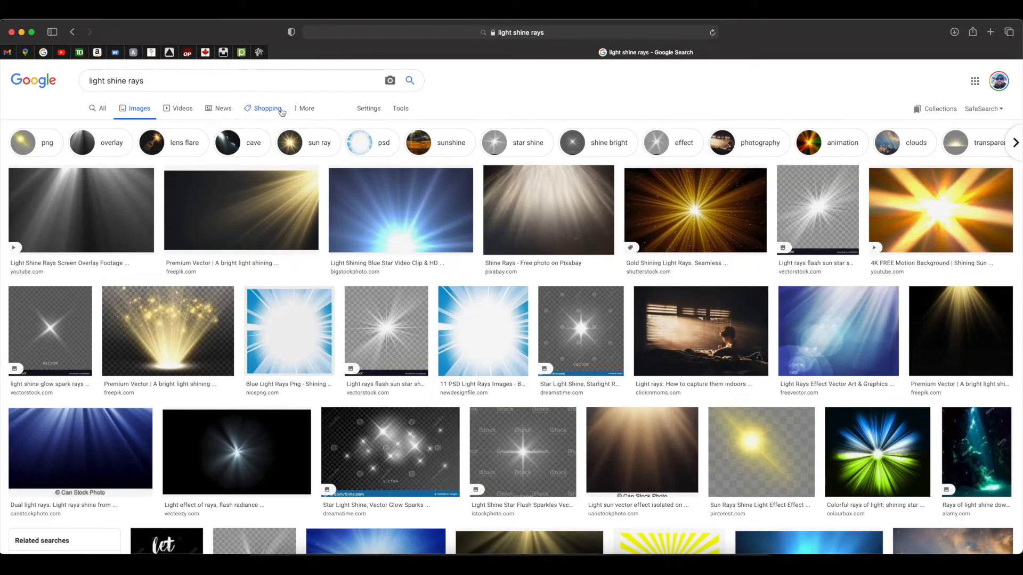
- Filter the image results by color to show only transparent images
{"action": "left_click", "coordinate": [401, 109]}
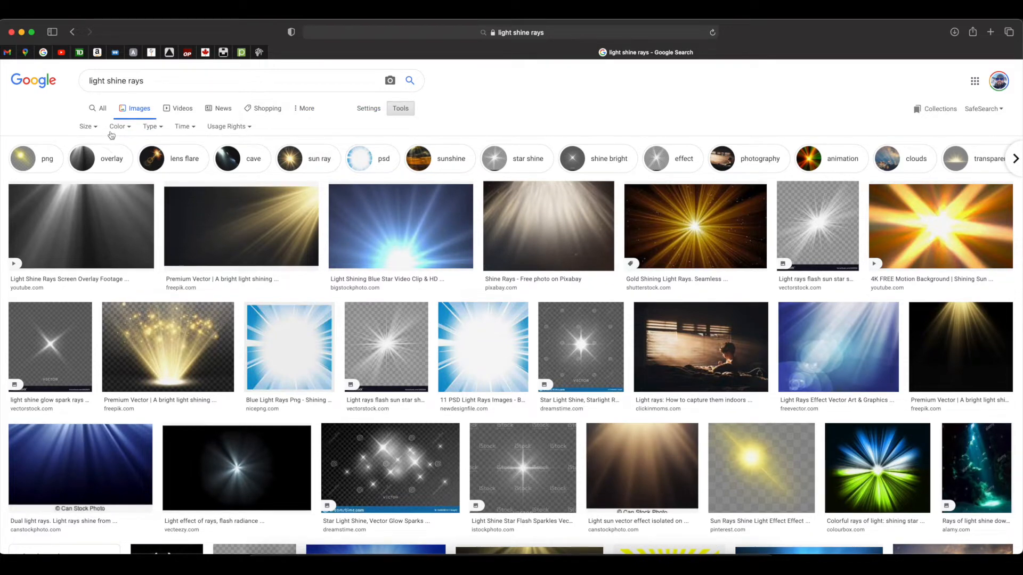
{"action": "left_click", "coordinate": [130, 127]}
{"action": "left_click", "coordinate": [131, 175]}
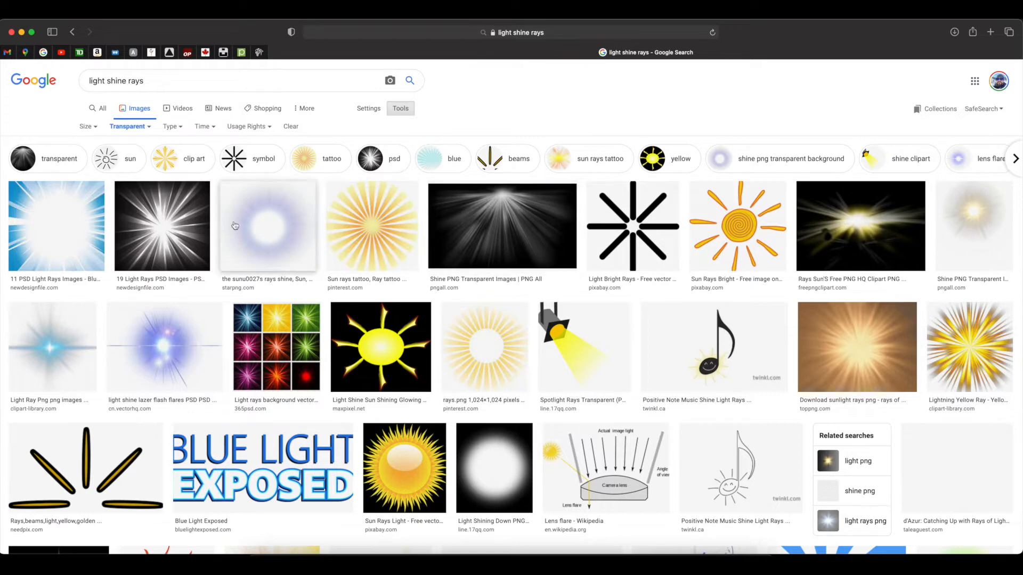
- Examine the related images of the PNG All shine result and the 19 Light Rays PSD result for suitable rays
{"action": "left_click", "coordinate": [515, 224]}
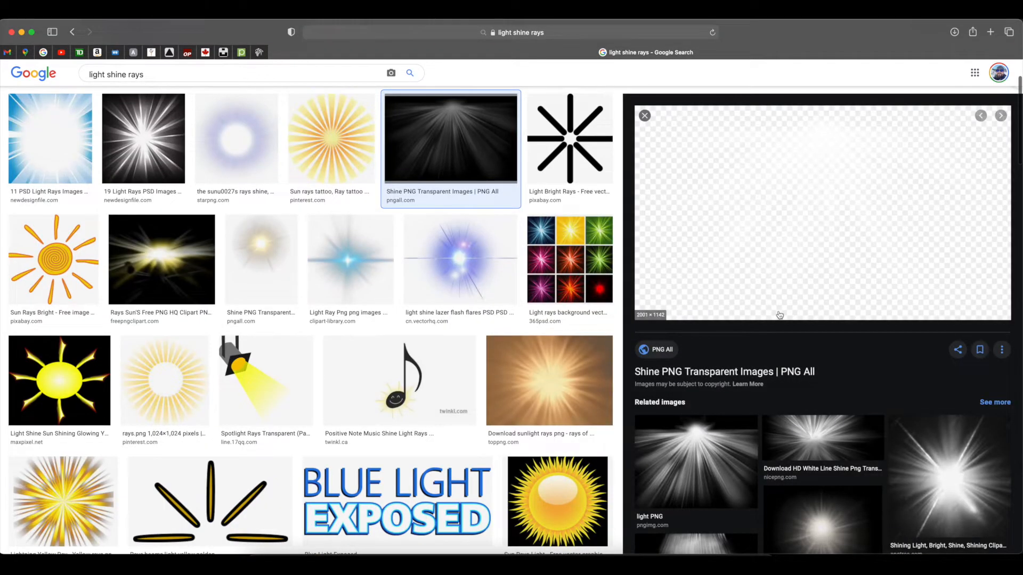
{"action": "scroll", "coordinate": [779, 316], "scroll_direction": "down", "scroll_amount": 1}
{"action": "scroll", "coordinate": [779, 316], "scroll_direction": "down", "scroll_amount": 5}
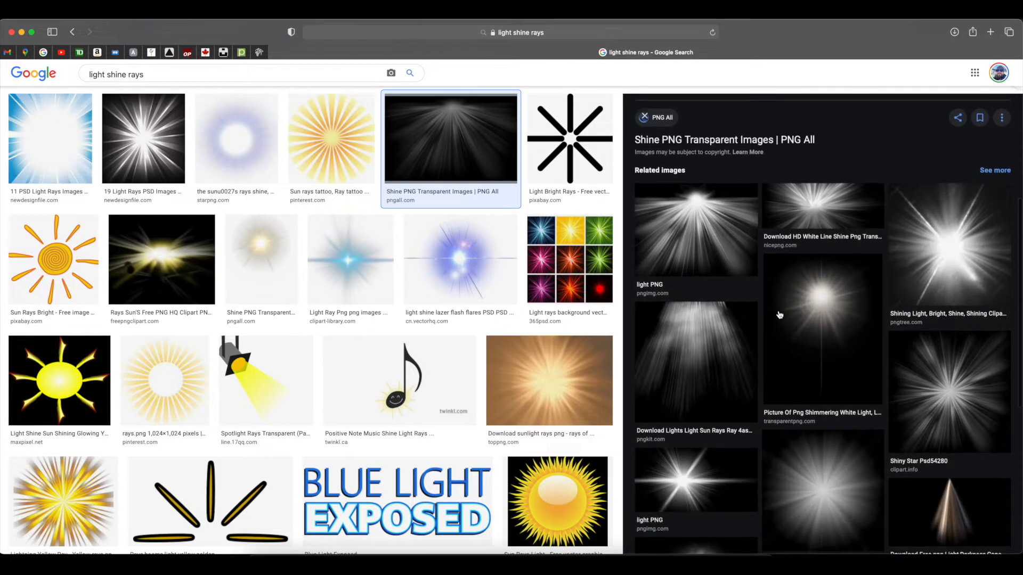
{"action": "scroll", "coordinate": [779, 316], "scroll_direction": "down", "scroll_amount": 1}
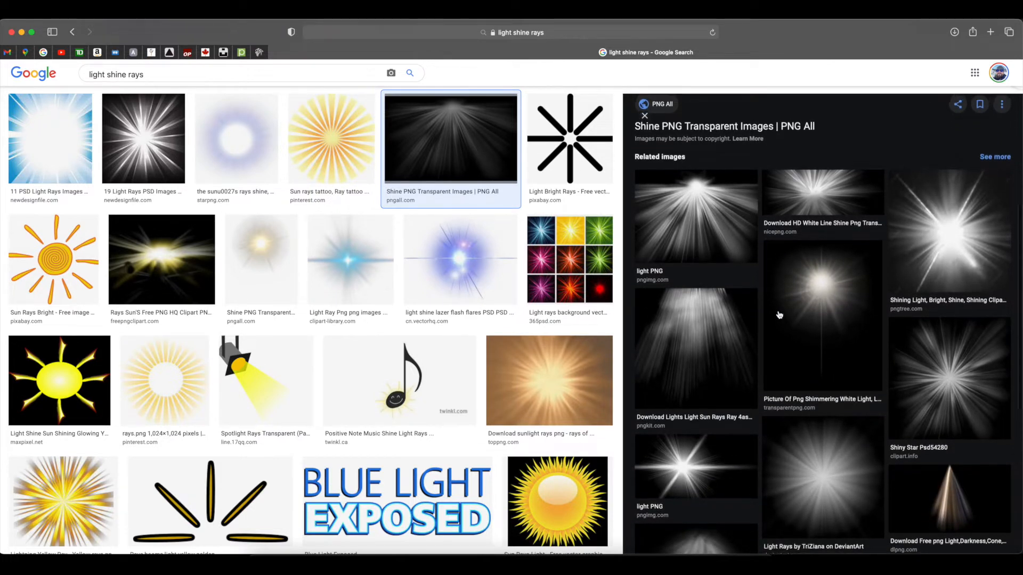
{"action": "scroll", "coordinate": [779, 316], "scroll_direction": "up", "scroll_amount": 1}
{"action": "scroll", "coordinate": [779, 315], "scroll_direction": "down", "scroll_amount": 7}
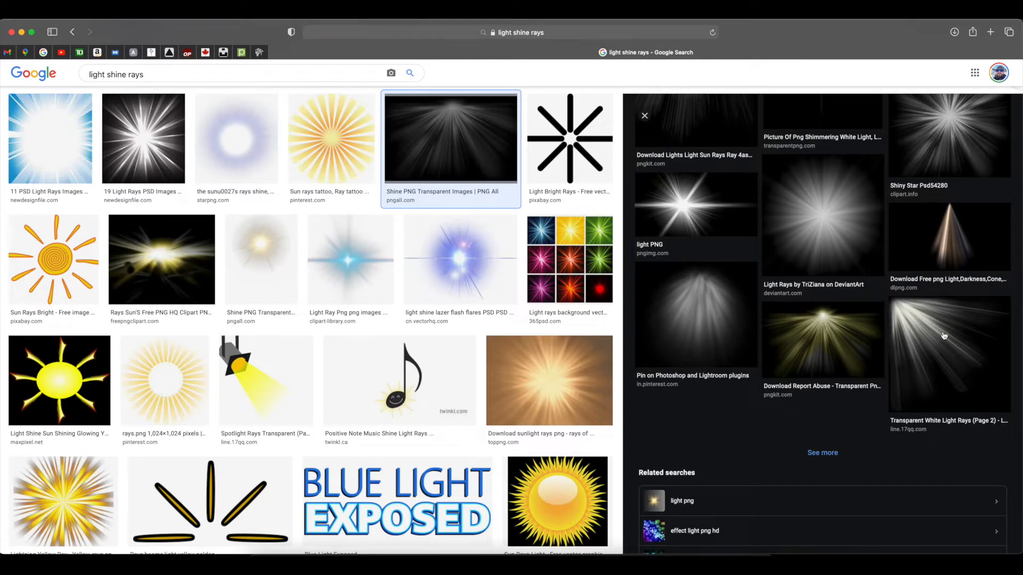
{"action": "scroll", "coordinate": [821, 320], "scroll_direction": "up", "scroll_amount": 4}
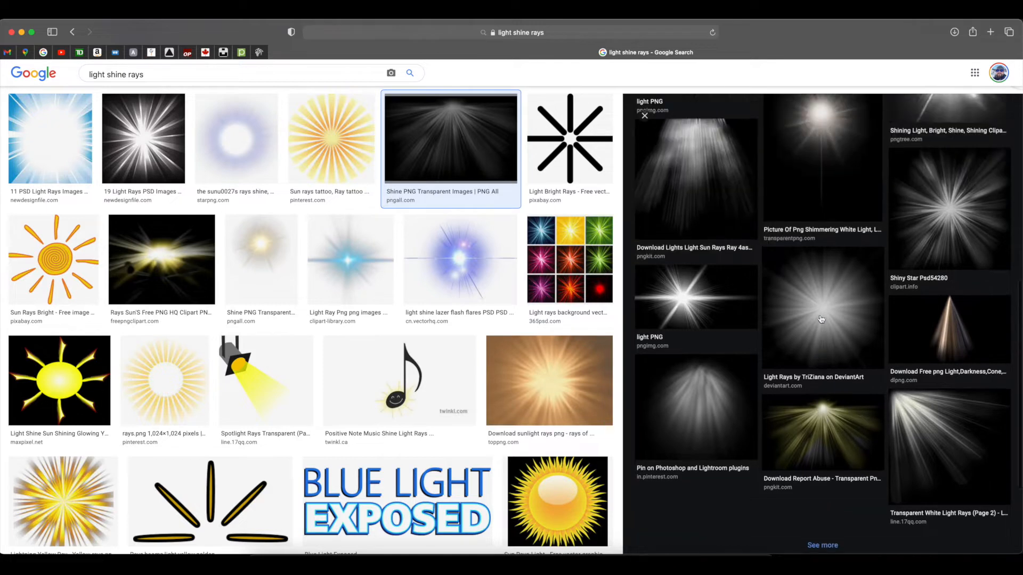
{"action": "scroll", "coordinate": [822, 320], "scroll_direction": "down", "scroll_amount": 2}
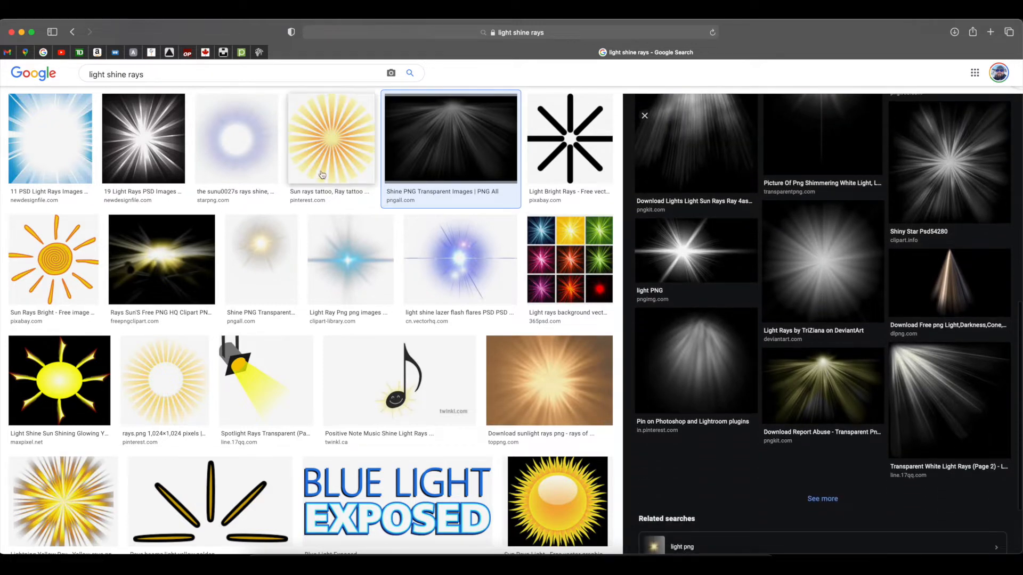
{"action": "left_click", "coordinate": [175, 143]}
{"action": "scroll", "coordinate": [924, 286], "scroll_direction": "down", "scroll_amount": 8}
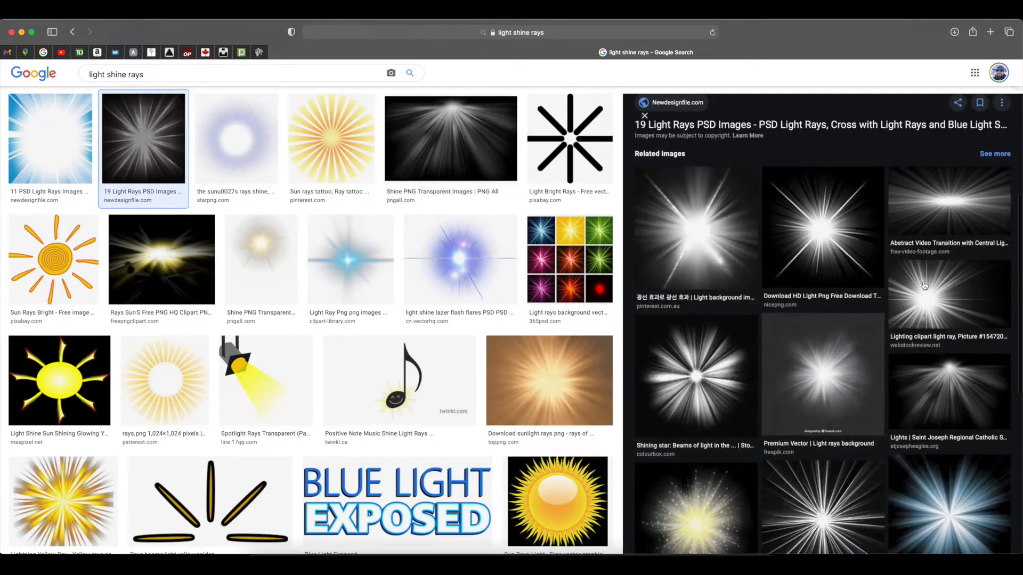
{"action": "scroll", "coordinate": [924, 286], "scroll_direction": "up", "scroll_amount": 5}
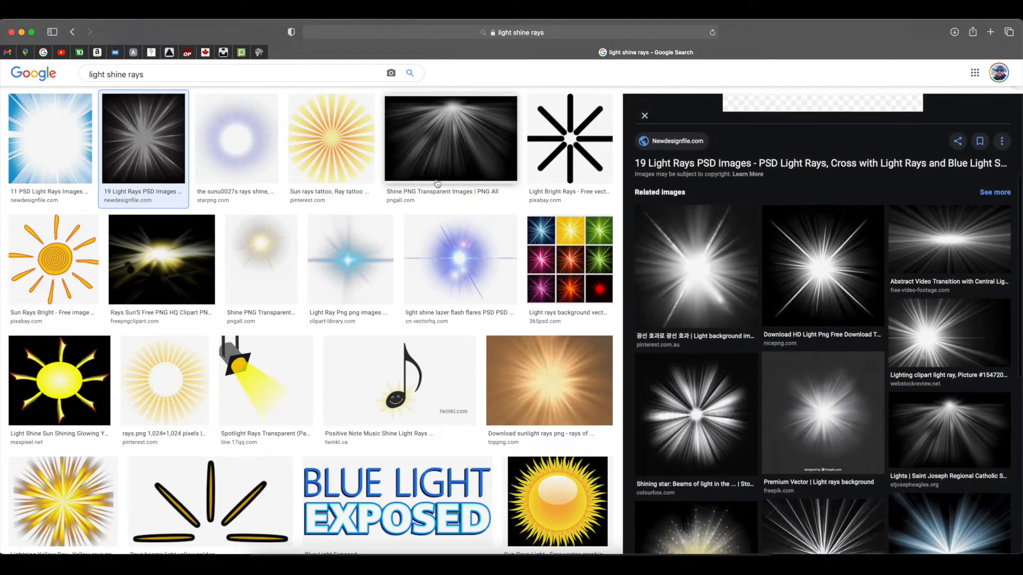
- Return to the PNG All shine result and open the pngimg.com light PNG with downward-spreading rays from its related images
{"action": "left_click", "coordinate": [435, 154]}
{"action": "scroll", "coordinate": [756, 275], "scroll_direction": "down", "scroll_amount": 5}
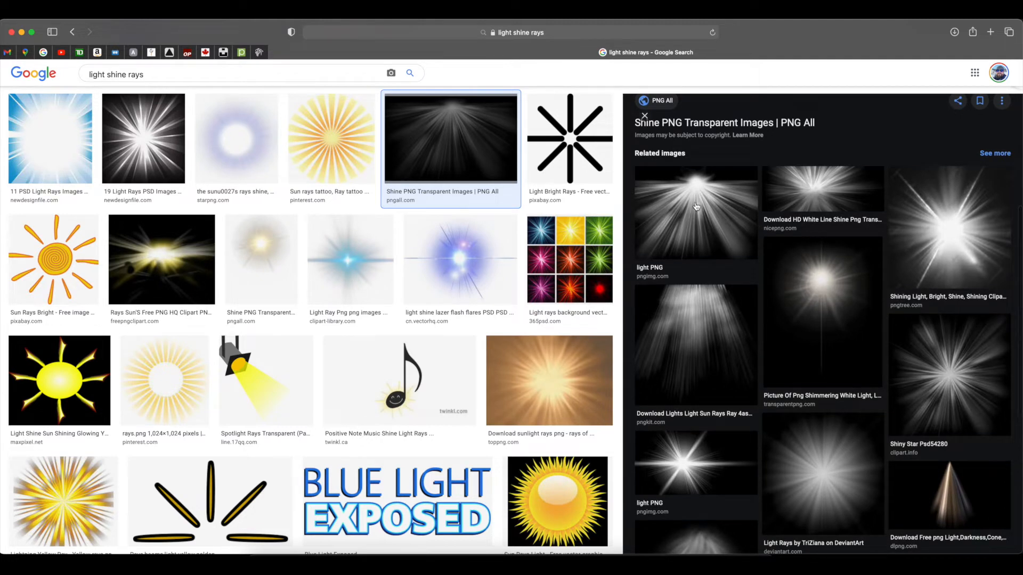
{"action": "scroll", "coordinate": [696, 206], "scroll_direction": "down", "scroll_amount": 1}
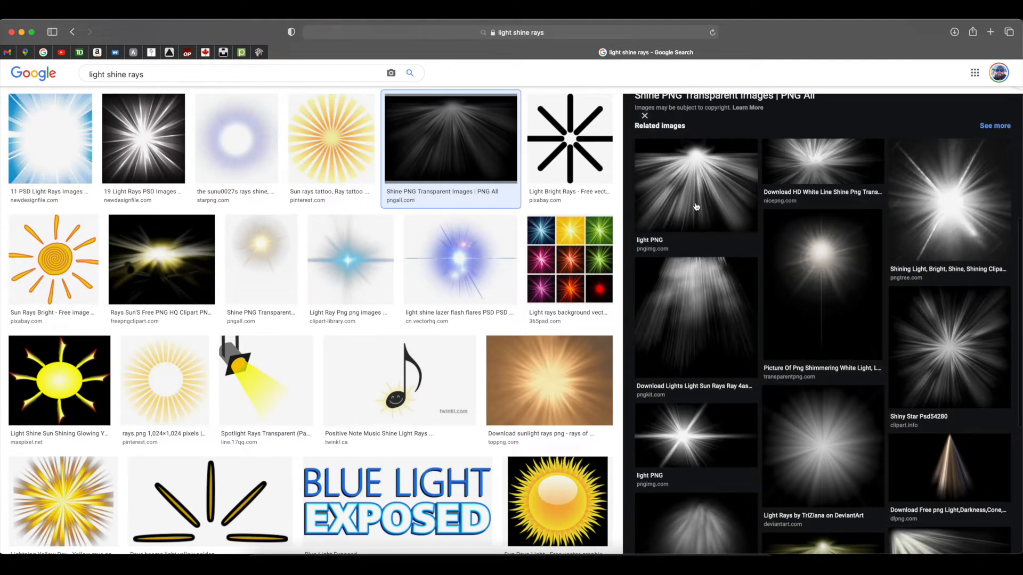
{"action": "scroll", "coordinate": [696, 207], "scroll_direction": "down", "scroll_amount": 5}
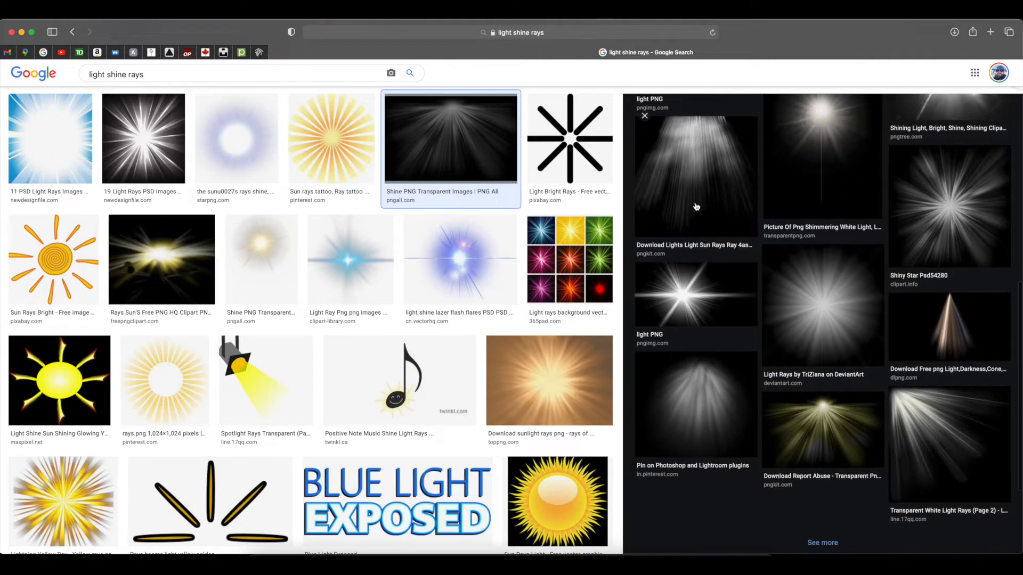
{"action": "scroll", "coordinate": [695, 206], "scroll_direction": "down", "scroll_amount": 2}
{"action": "scroll", "coordinate": [695, 213], "scroll_direction": "up", "scroll_amount": 10}
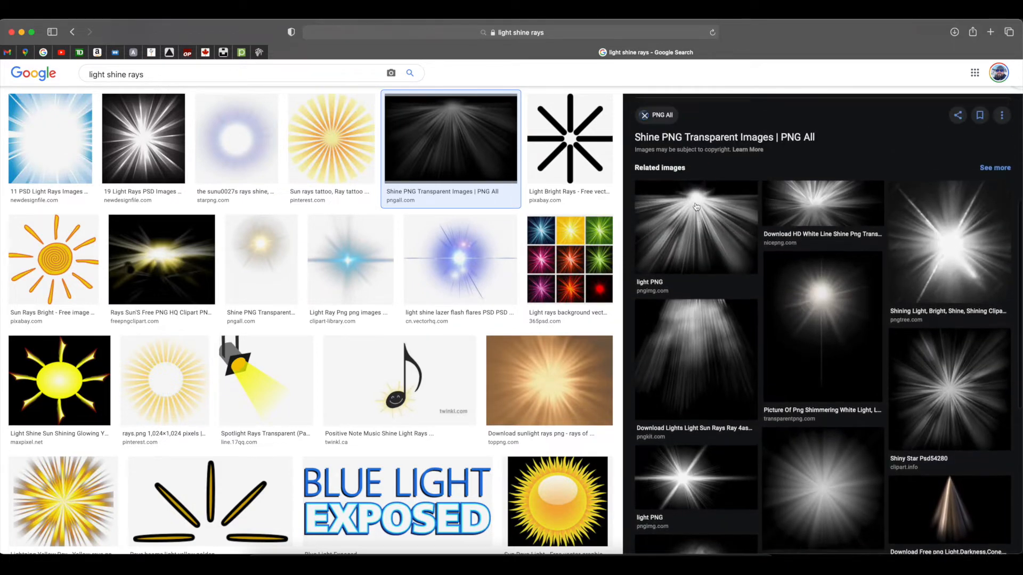
{"action": "left_click", "coordinate": [696, 216]}
{"action": "scroll", "coordinate": [799, 244], "scroll_direction": "down", "scroll_amount": 5}
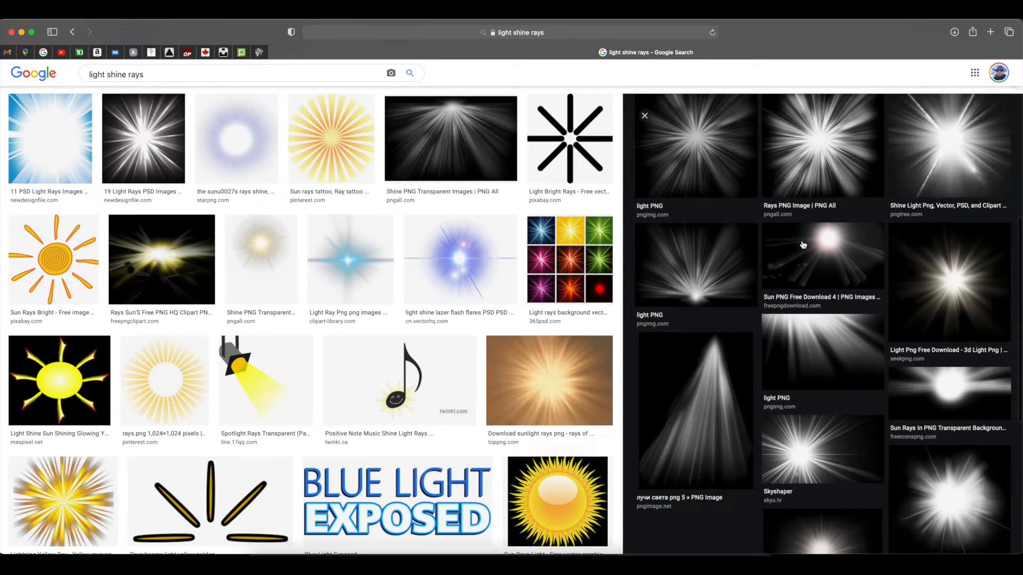
{"action": "scroll", "coordinate": [802, 244], "scroll_direction": "down", "scroll_amount": 3}
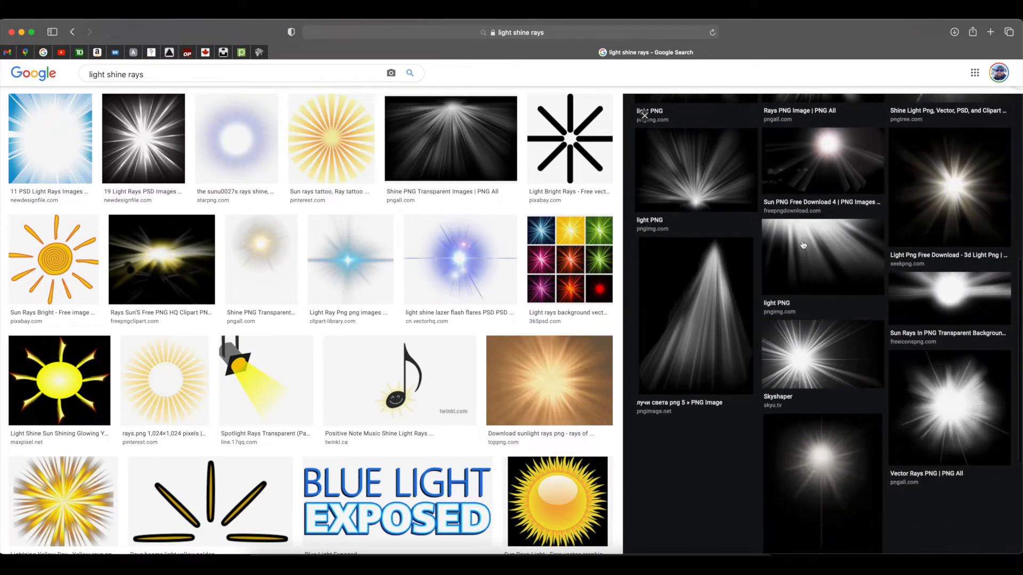
{"action": "left_click", "coordinate": [804, 245]}
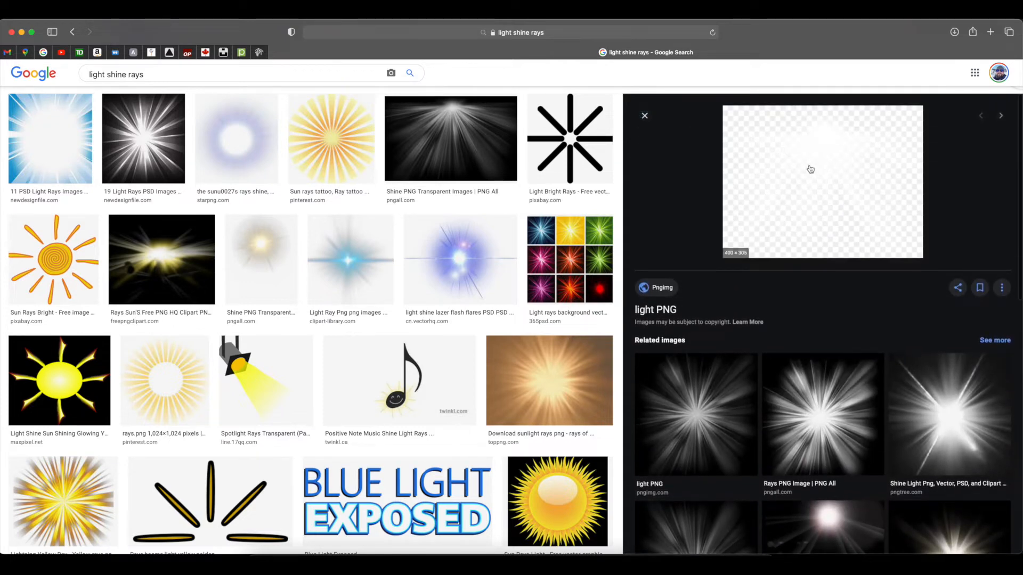
- Save the light PNG image to Downloads and switch back to Photoshop
{"action": "right_click", "coordinate": [810, 165]}
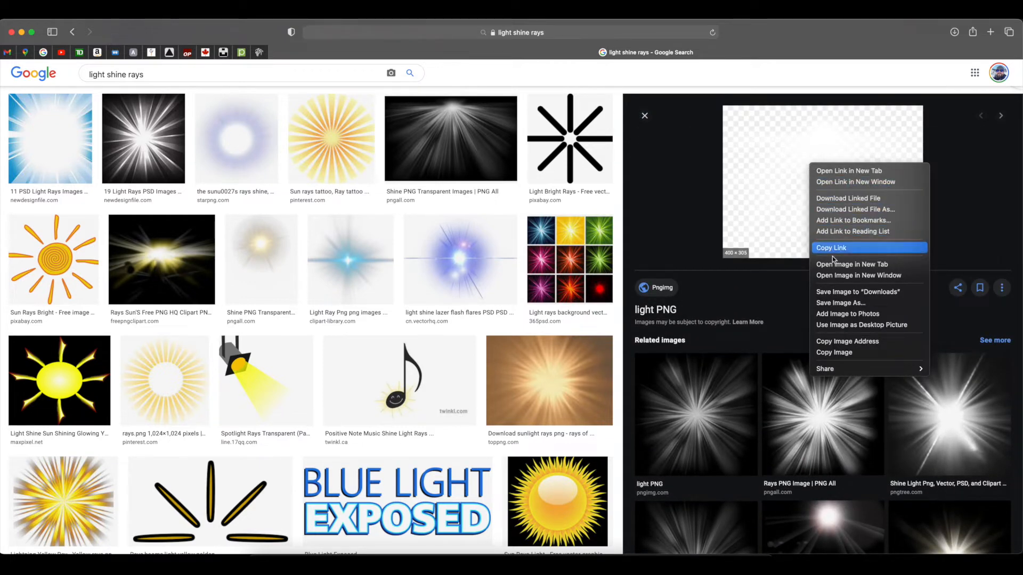
{"action": "left_click", "coordinate": [848, 297]}
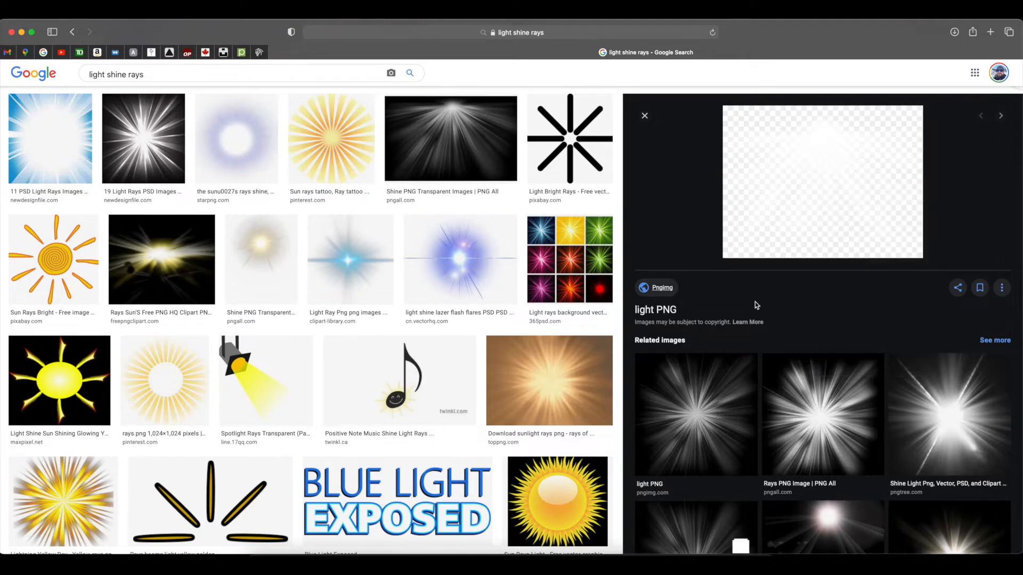
{"action": "left_click", "coordinate": [596, 554]}
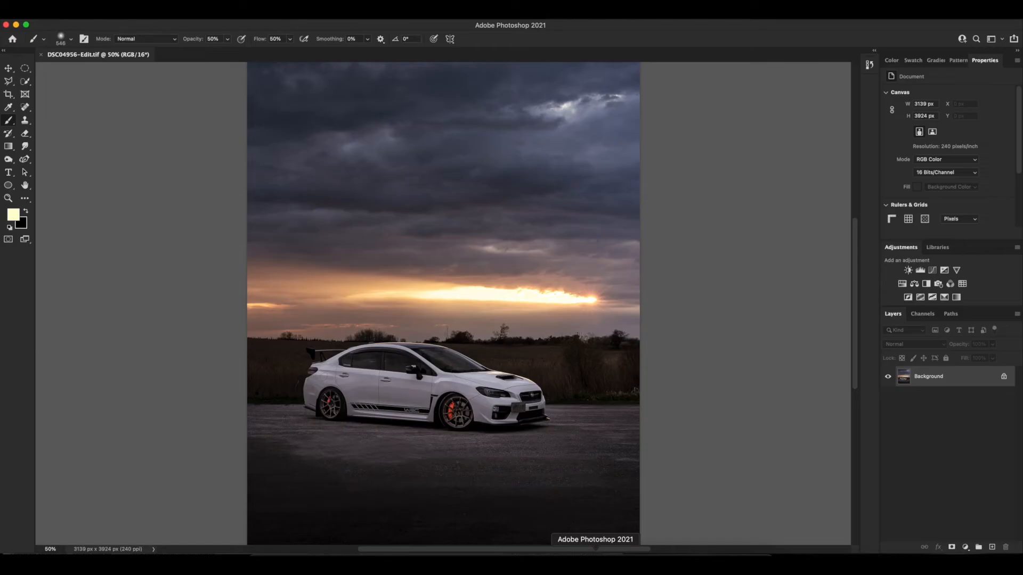
- Open Lights-2.png from the Downloads folder as a separate document
{"action": "left_click", "coordinate": [80, 16]}
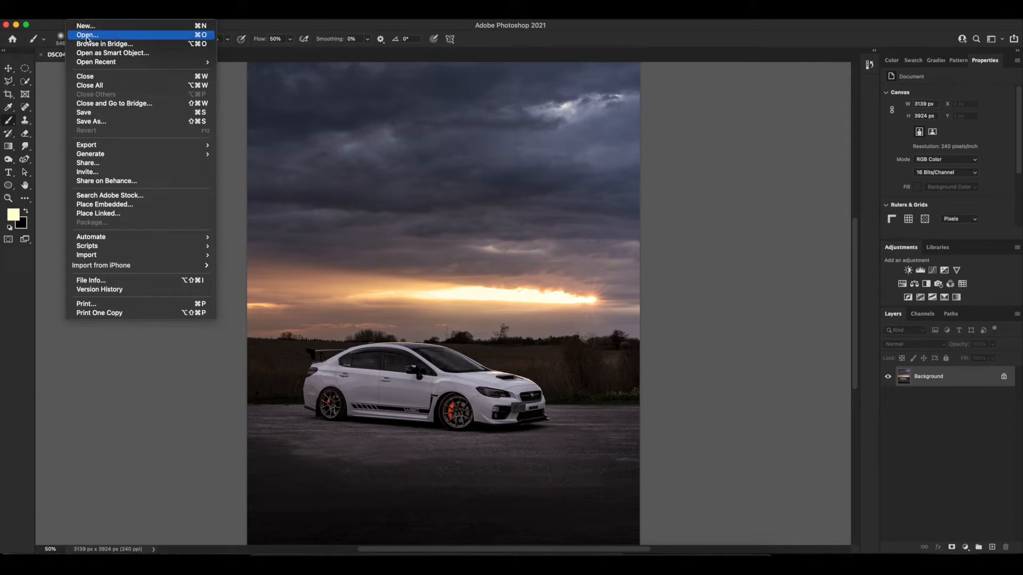
{"action": "left_click", "coordinate": [87, 37]}
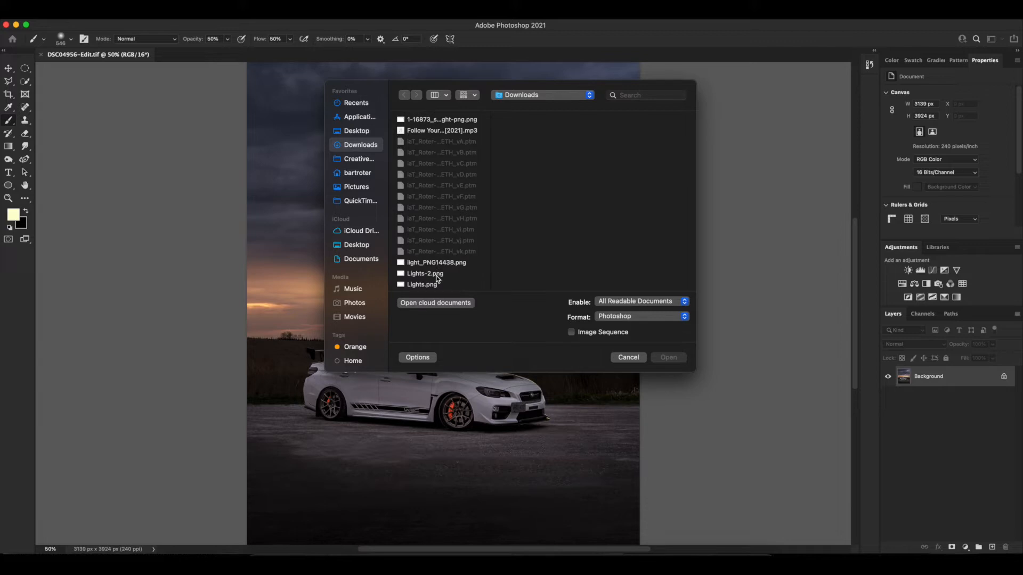
{"action": "left_click", "coordinate": [437, 273]}
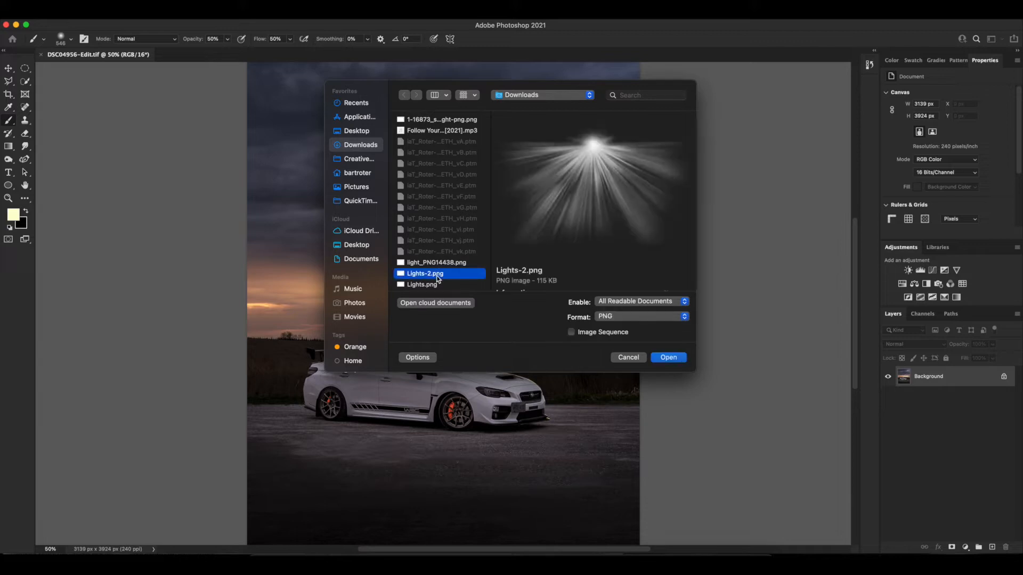
{"action": "left_click", "coordinate": [668, 357]}
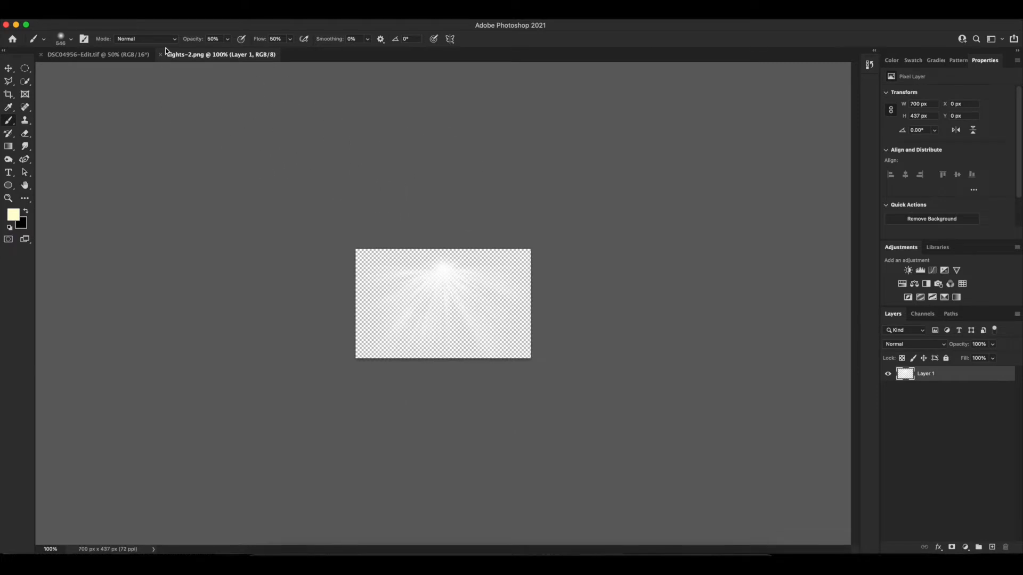
- Float the Lights-2.png document over the car photo and copy its light-ray layer into the photo's sky
{"action": "left_click_drag", "start_coordinate": [203, 57], "coordinate": [625, 163]}
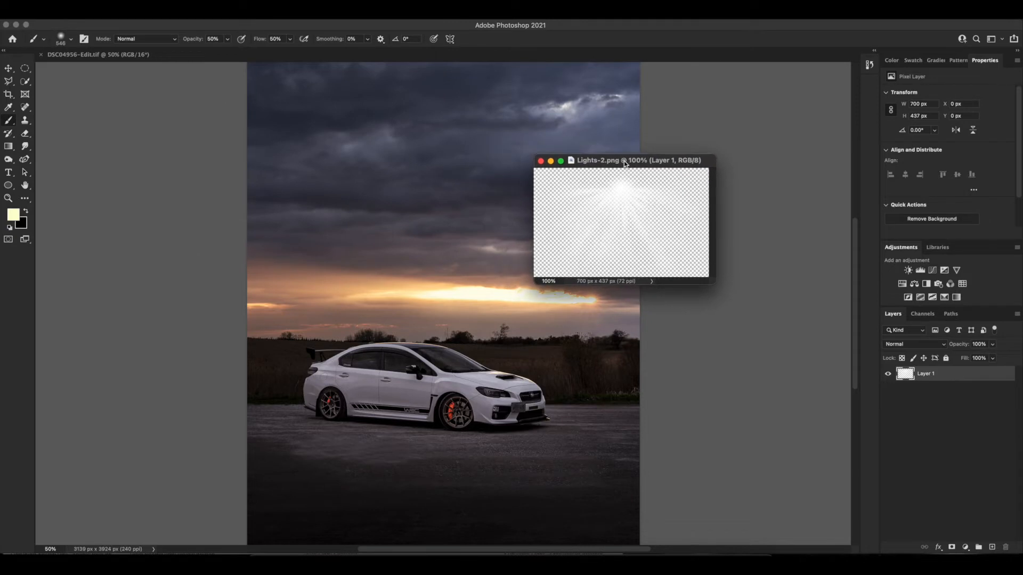
{"action": "left_click", "coordinate": [9, 70]}
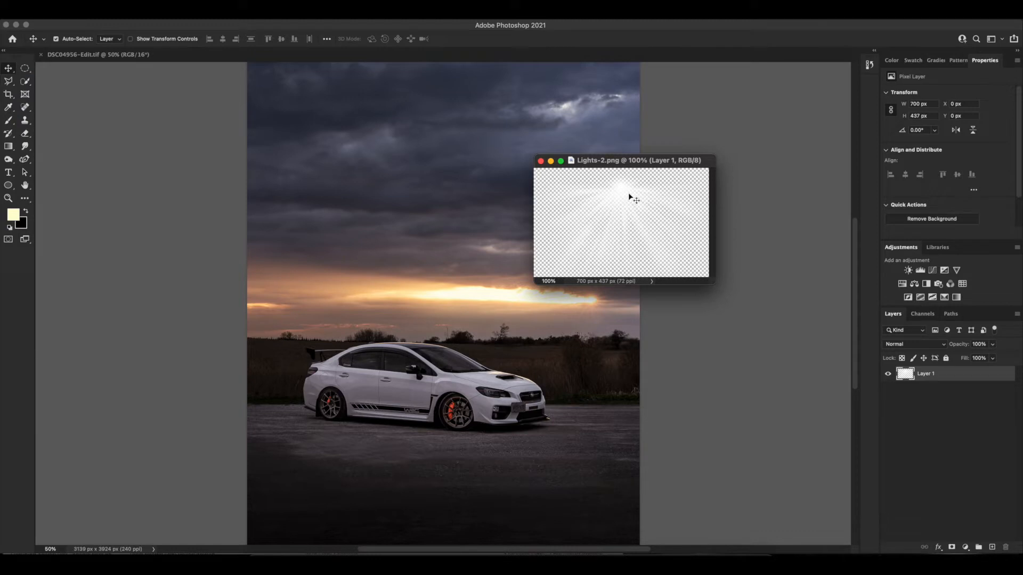
{"action": "left_click_drag", "start_coordinate": [628, 193], "coordinate": [428, 258]}
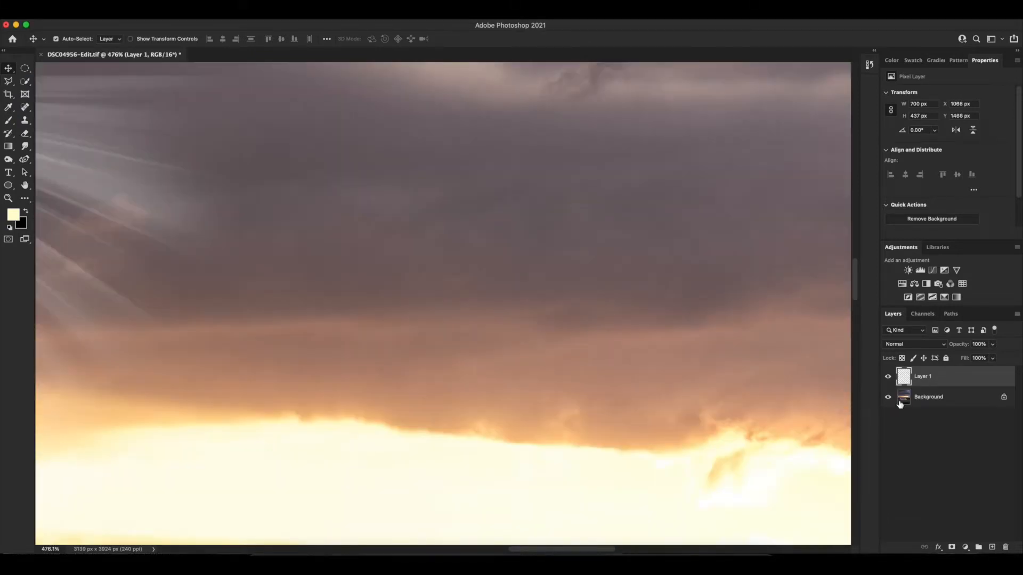
{"action": "scroll", "coordinate": [589, 395], "scroll_direction": "down", "scroll_amount": 5}
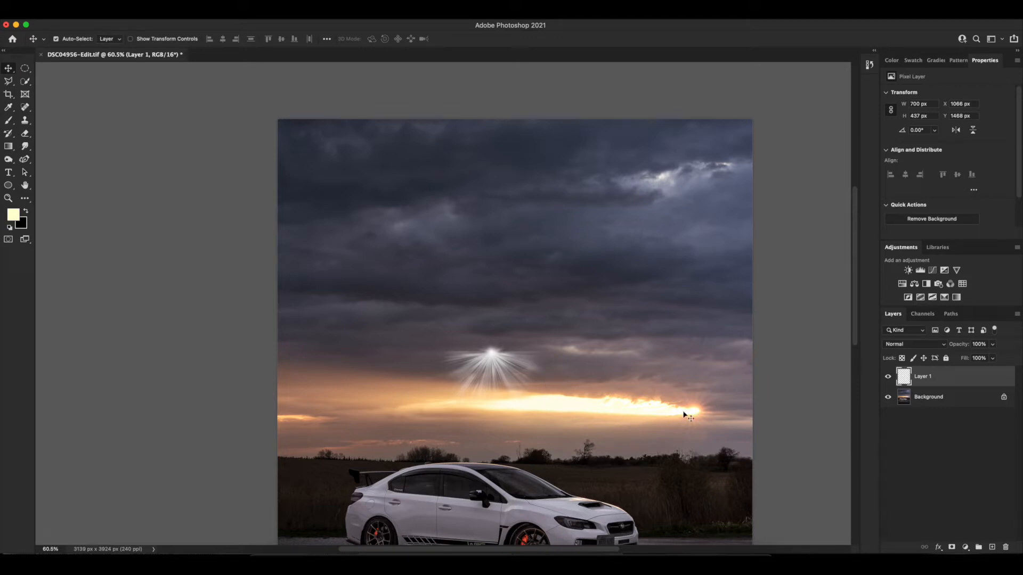
- Set the blend mode of the light-ray layer, Layer 1, to Screen
{"action": "left_click", "coordinate": [910, 400]}
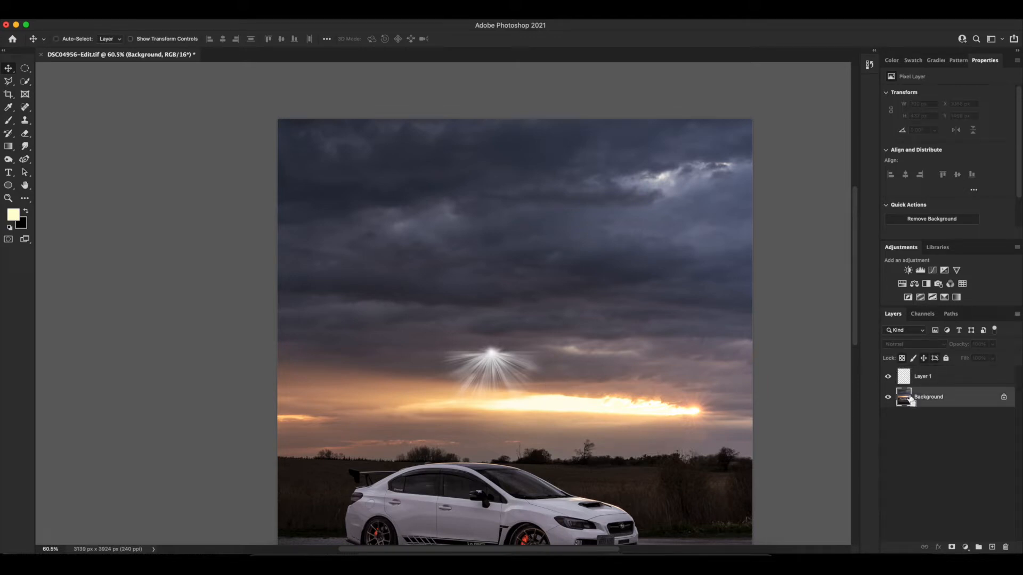
{"action": "key", "text": "super+equal"}
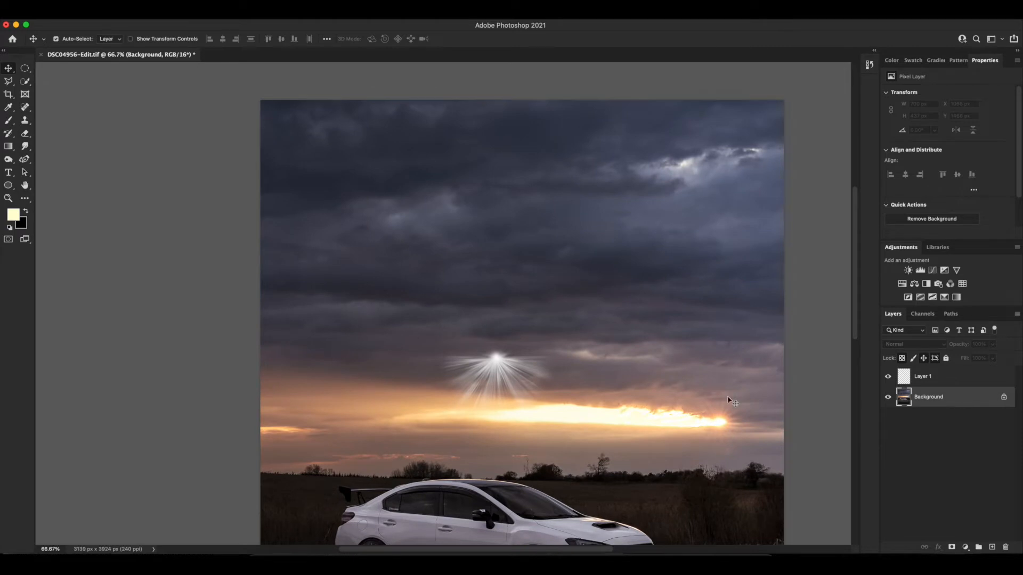
{"action": "left_click_drag", "start_coordinate": [701, 393], "coordinate": [538, 255]}
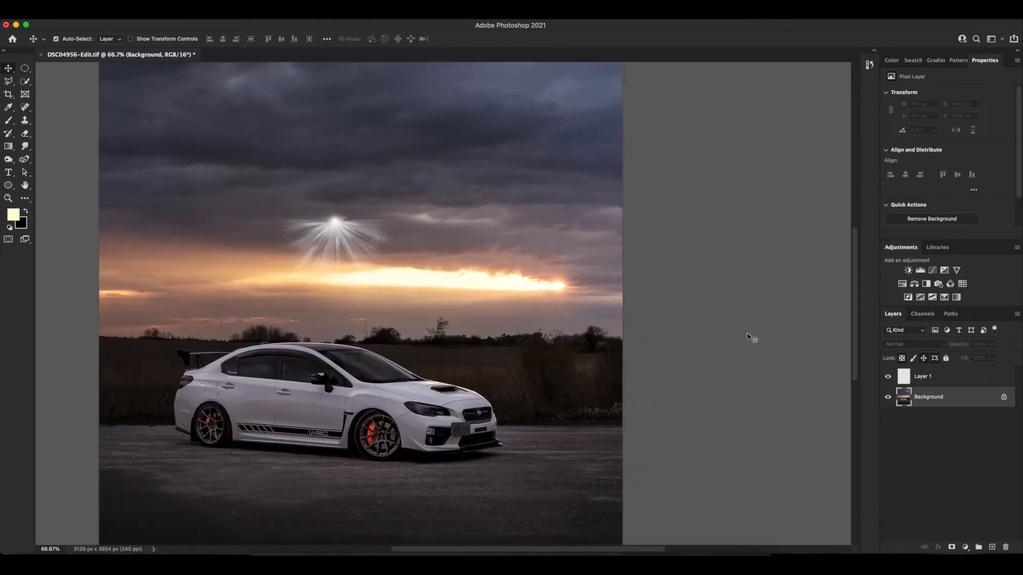
{"action": "left_click", "coordinate": [903, 381]}
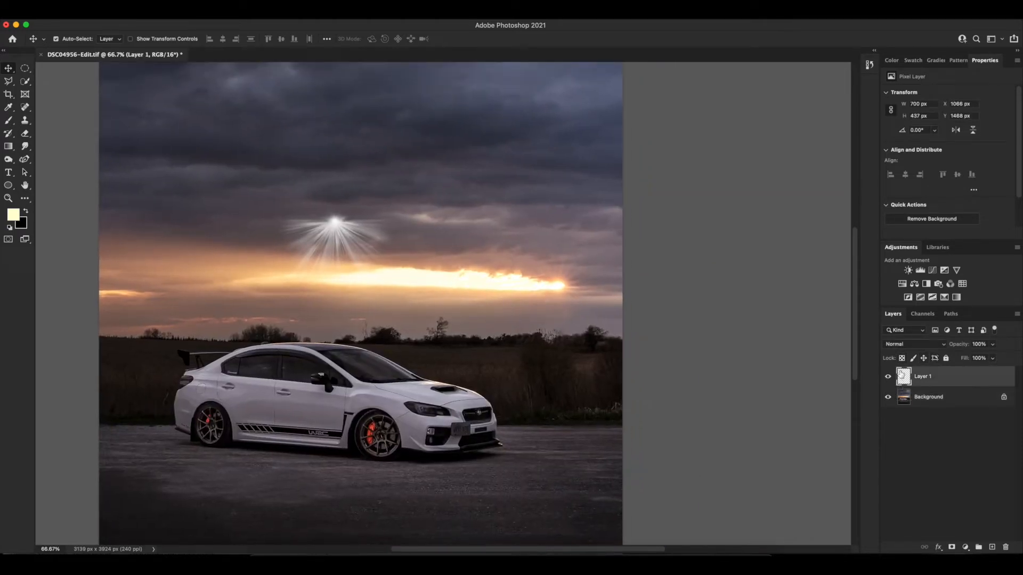
{"action": "left_click", "coordinate": [944, 348]}
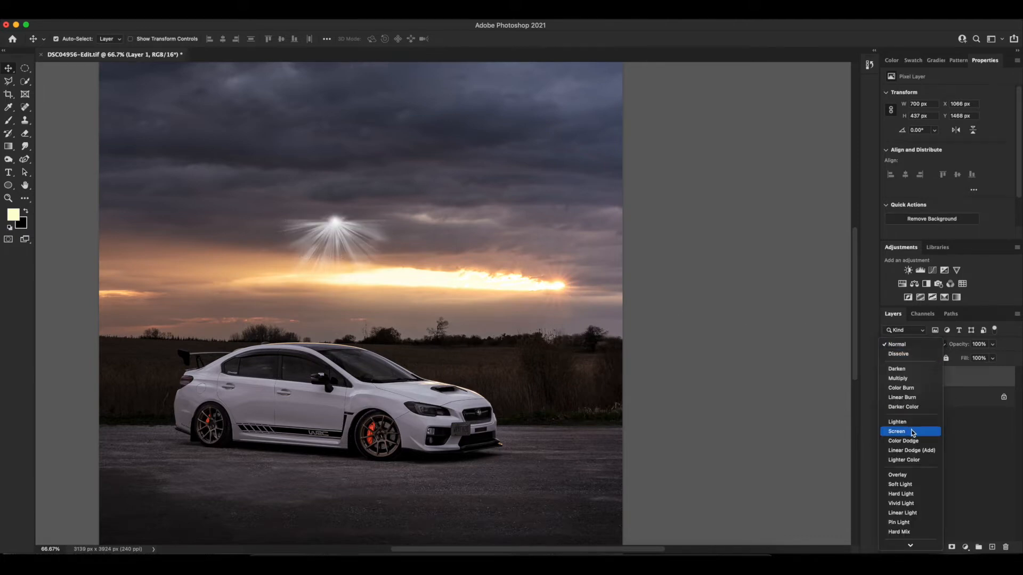
{"action": "left_click", "coordinate": [912, 433]}
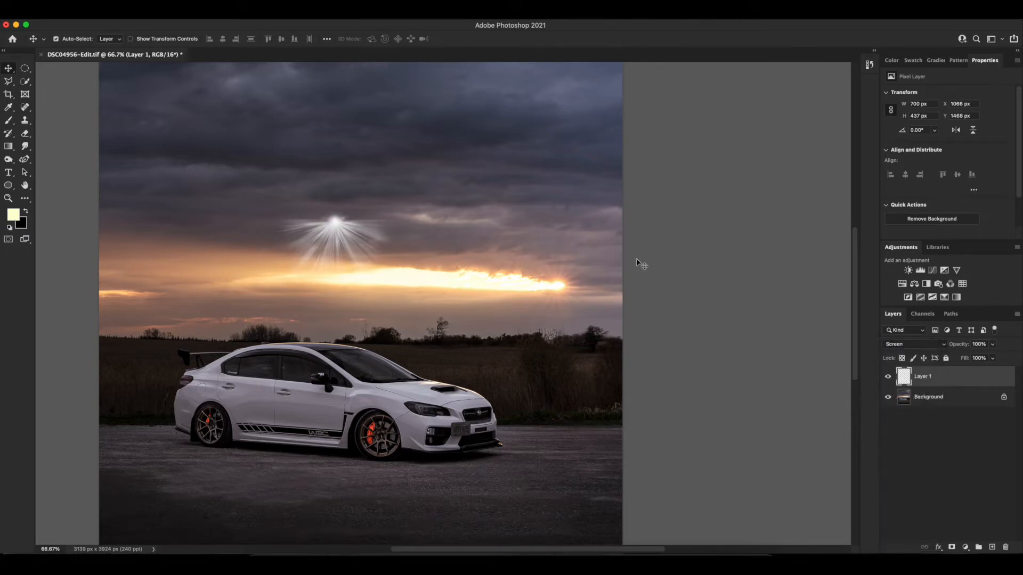
{"action": "left_click", "coordinate": [944, 347]}
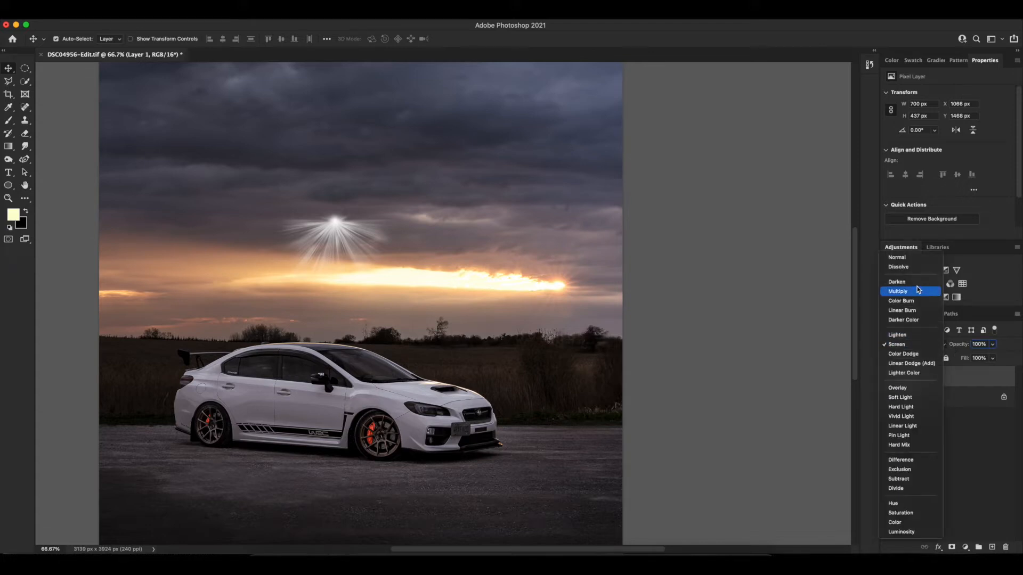
{"action": "left_click", "coordinate": [900, 344]}
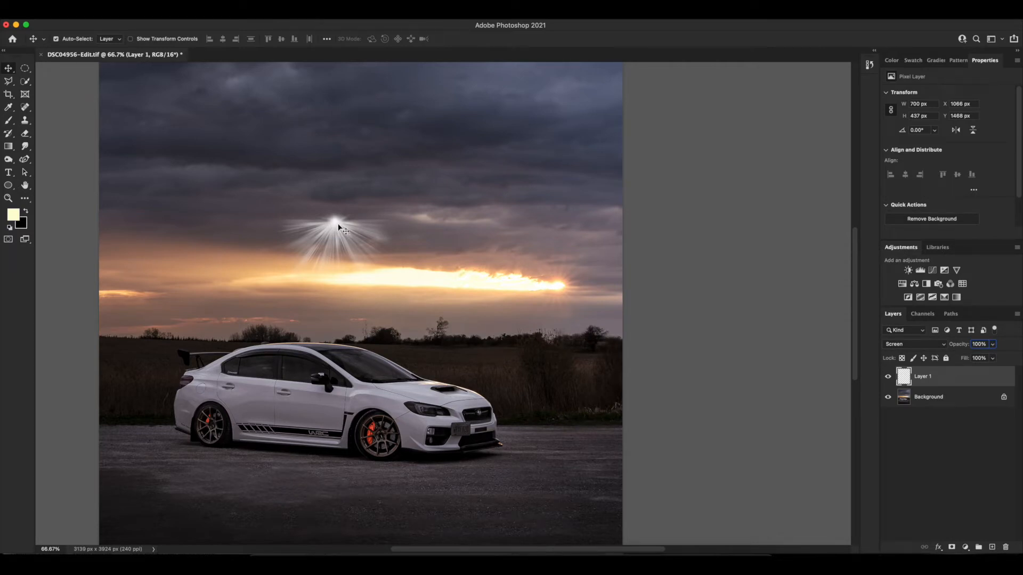
- Transform the light-ray layer, moving it over the dark clouds above the bright end of the sunset glow
{"action": "key", "text": "super+t"}
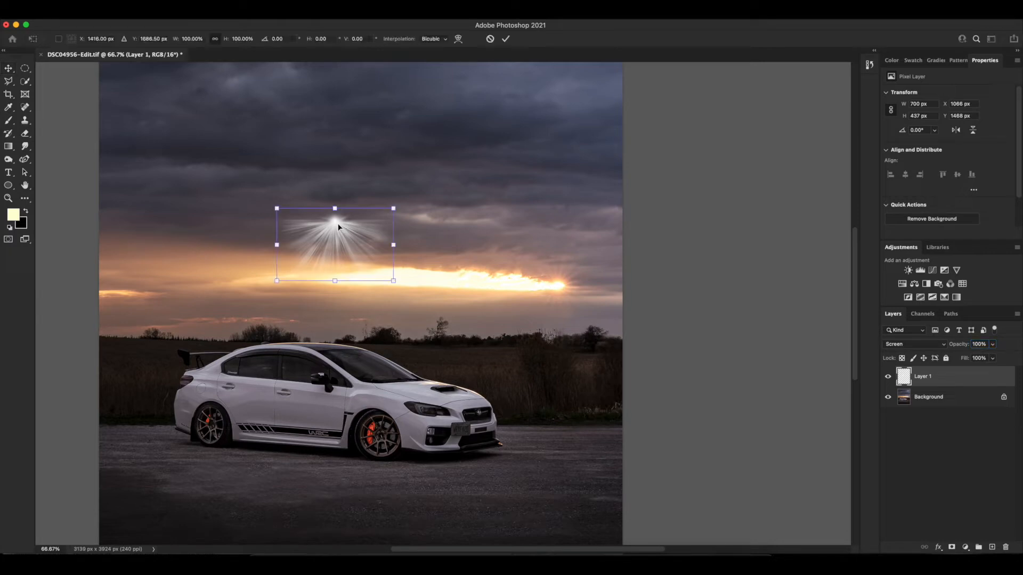
{"action": "mouse_move", "coordinate": [335, 225]}
{"action": "left_mouse_down"}
{"action": "mouse_move", "coordinate": [511, 282]}
{"action": "mouse_move", "coordinate": [497, 322]}
{"action": "left_mouse_up"}
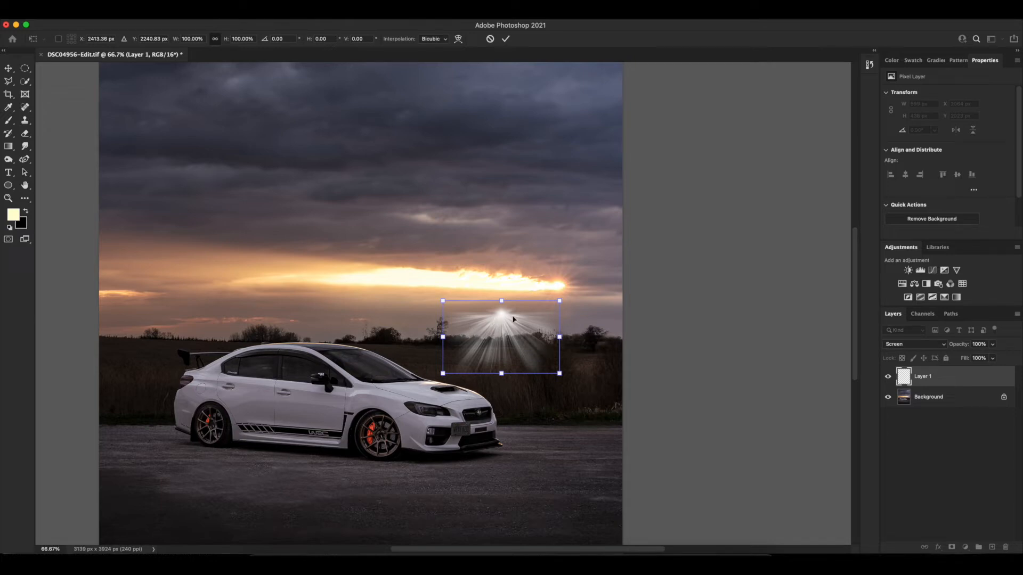
{"action": "left_click_drag", "start_coordinate": [502, 315], "coordinate": [512, 198]}
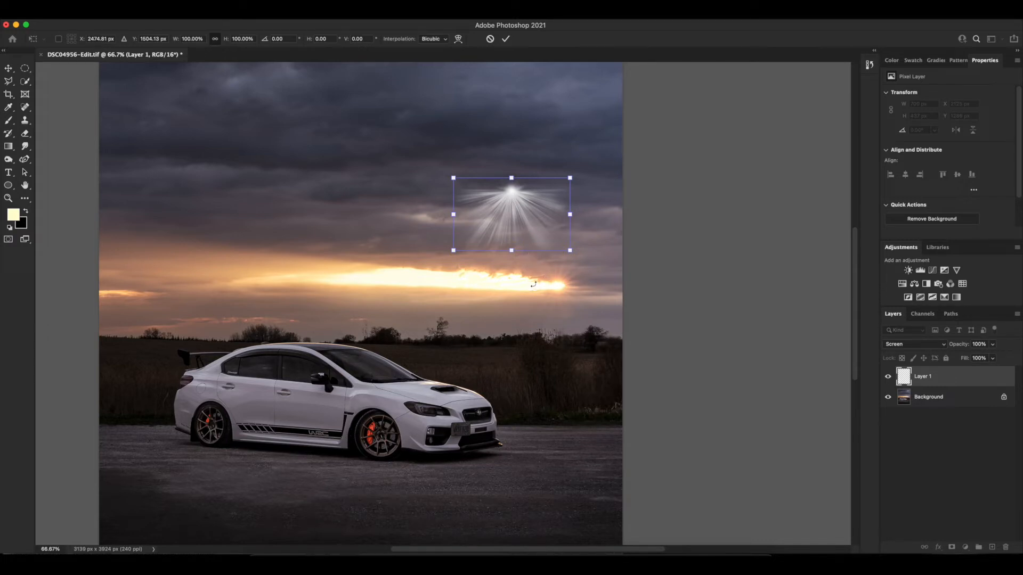
- Sample a pale yellow from the bright sunset glow with the Eyedropper as the foreground color
{"action": "left_click", "coordinate": [10, 108]}
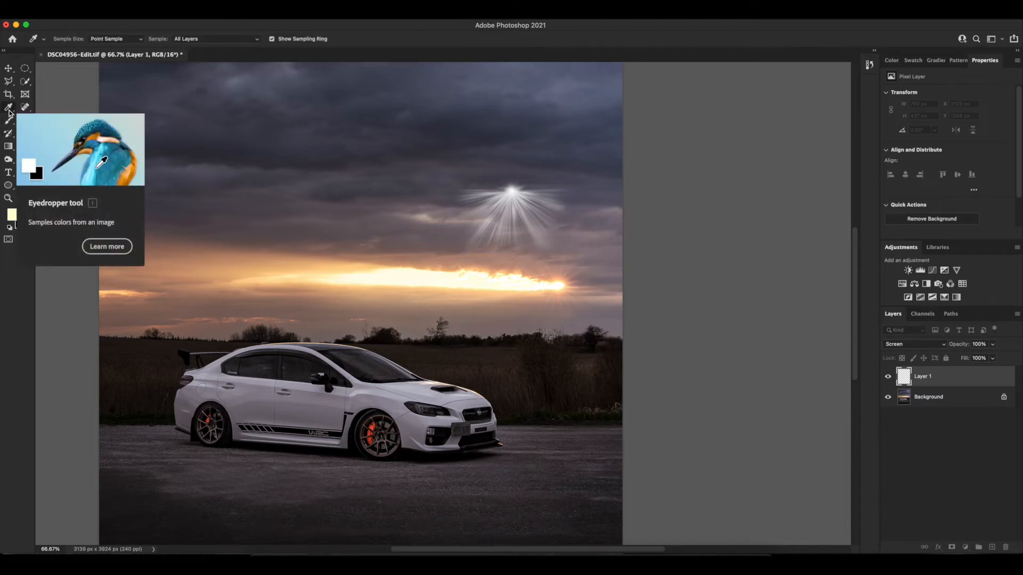
{"action": "left_click", "coordinate": [517, 280]}
{"action": "left_click_drag", "start_coordinate": [502, 281], "coordinate": [485, 285]}
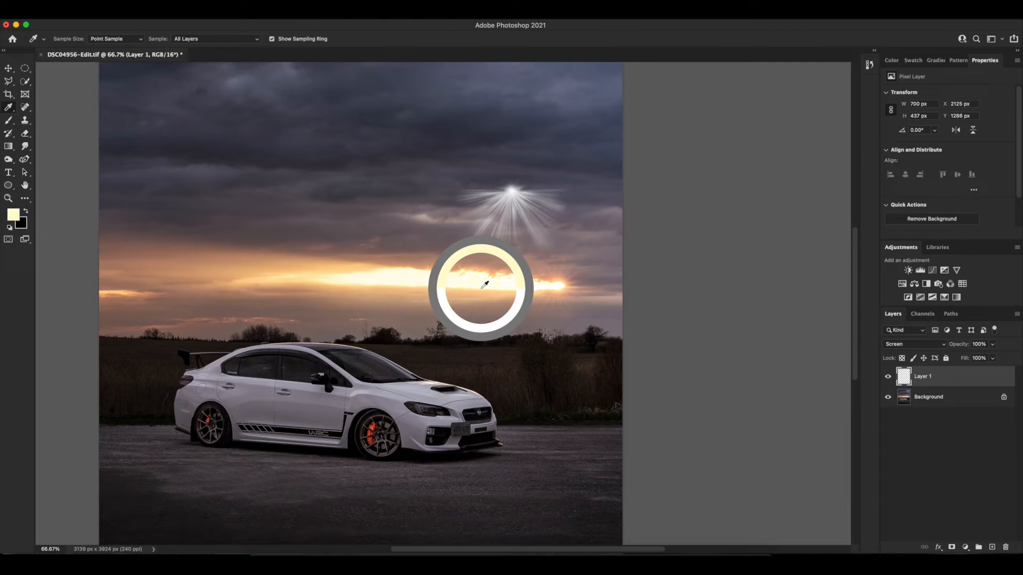
{"action": "left_click_drag", "start_coordinate": [485, 285], "coordinate": [485, 285]}
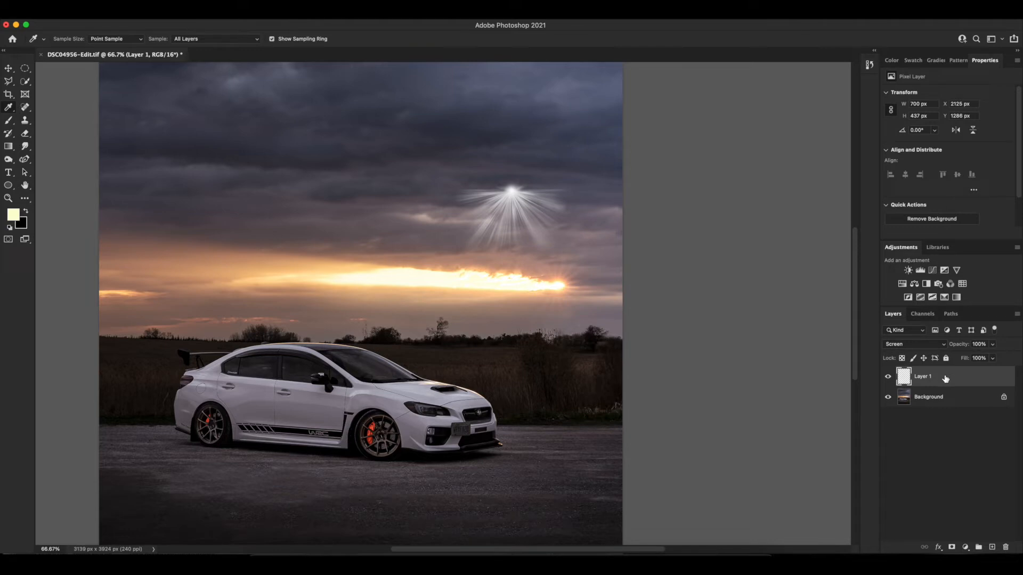
- Add a Color Overlay effect to the light-ray layer in the soft yellow f7f5af, starting from the sampled foreground color
{"action": "double_click", "coordinate": [944, 379]}
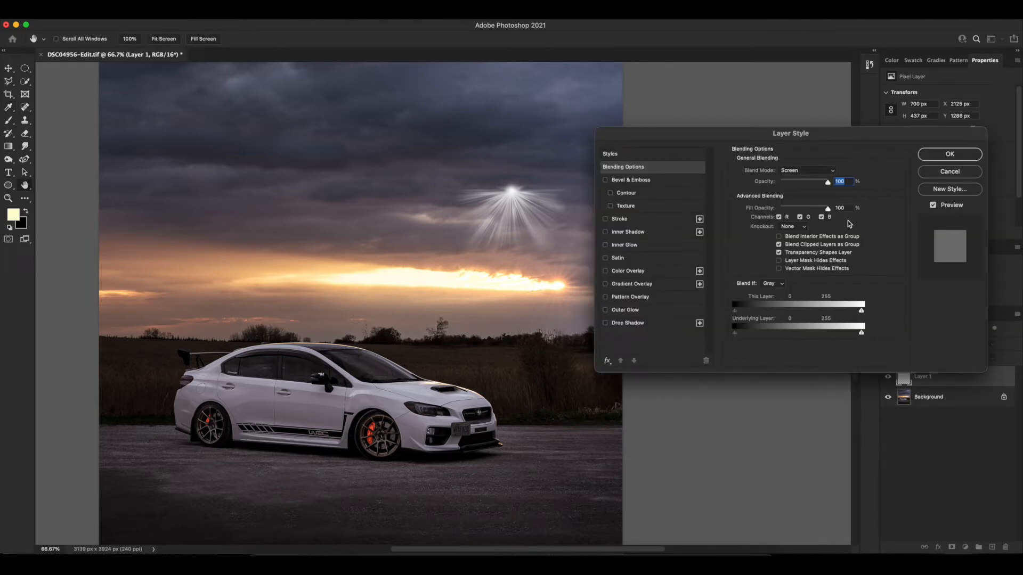
{"action": "left_click", "coordinate": [629, 272]}
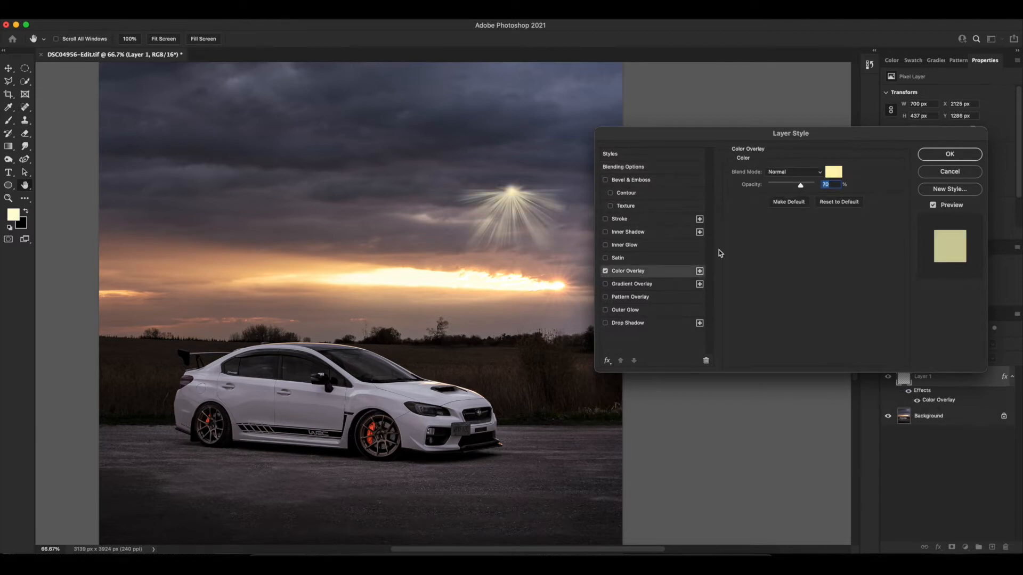
{"action": "left_click", "coordinate": [834, 173]}
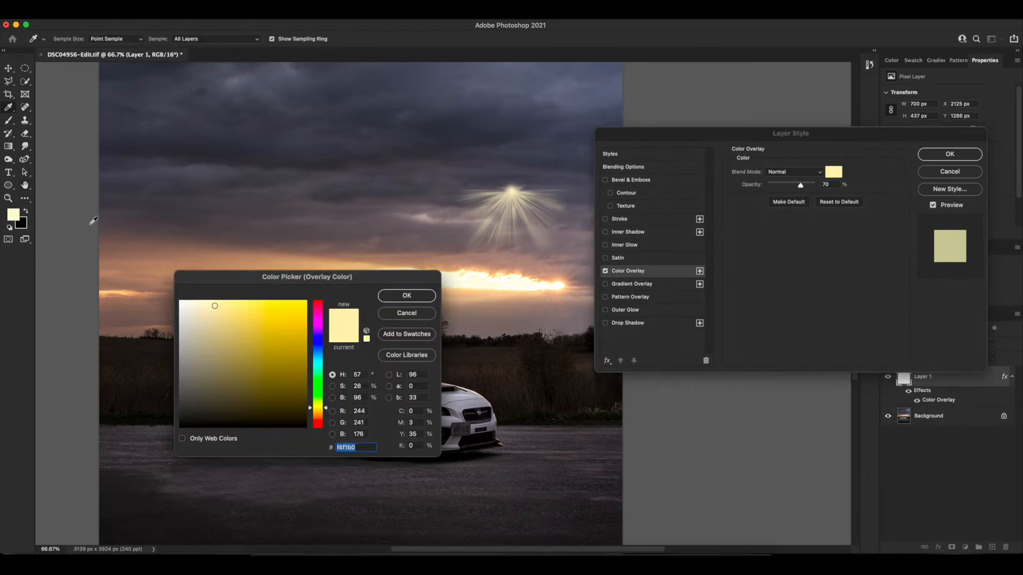
{"action": "left_click", "coordinate": [17, 214]}
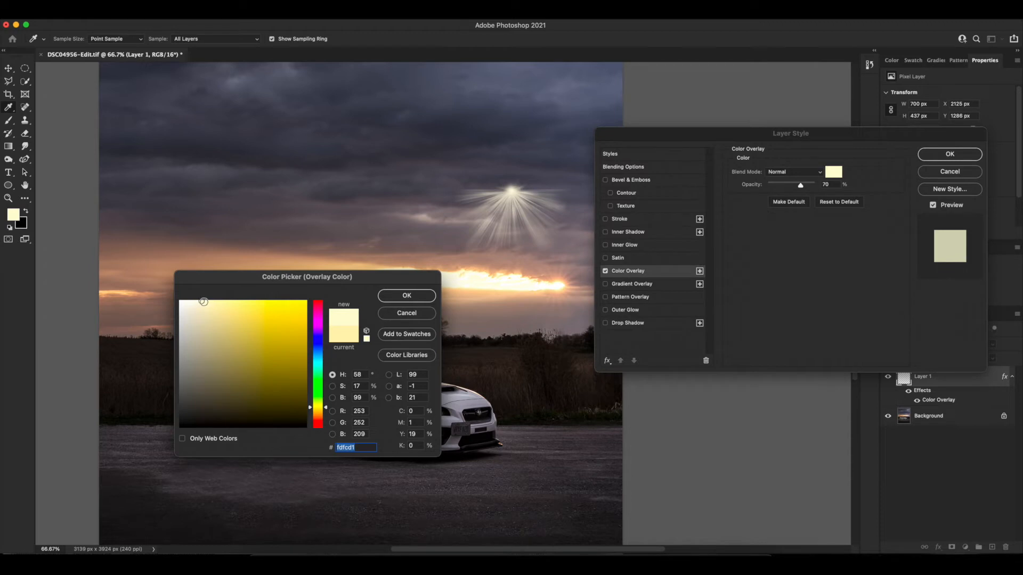
{"action": "left_click_drag", "start_coordinate": [210, 305], "coordinate": [226, 305]}
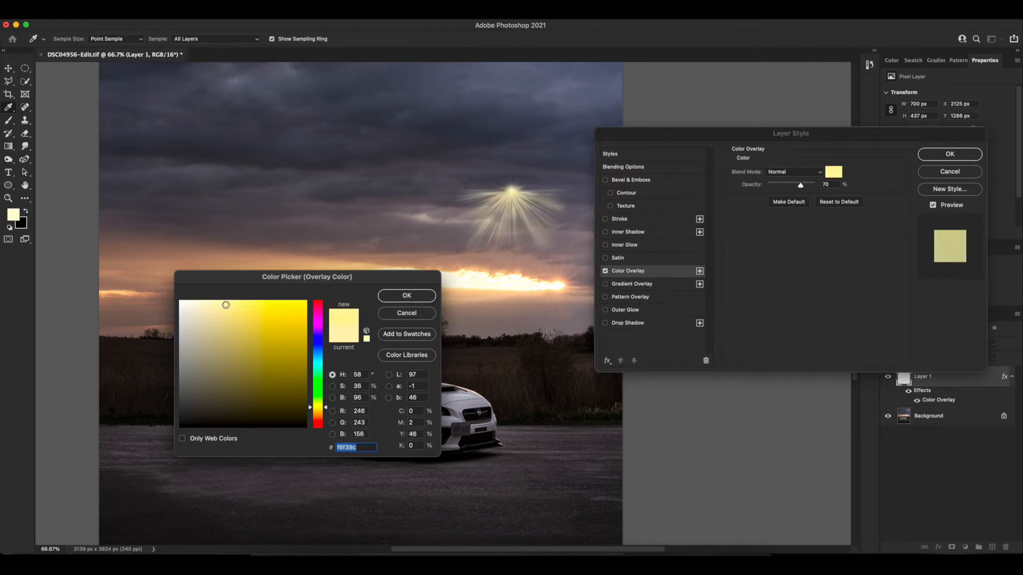
{"action": "left_click_drag", "start_coordinate": [226, 304], "coordinate": [216, 304]}
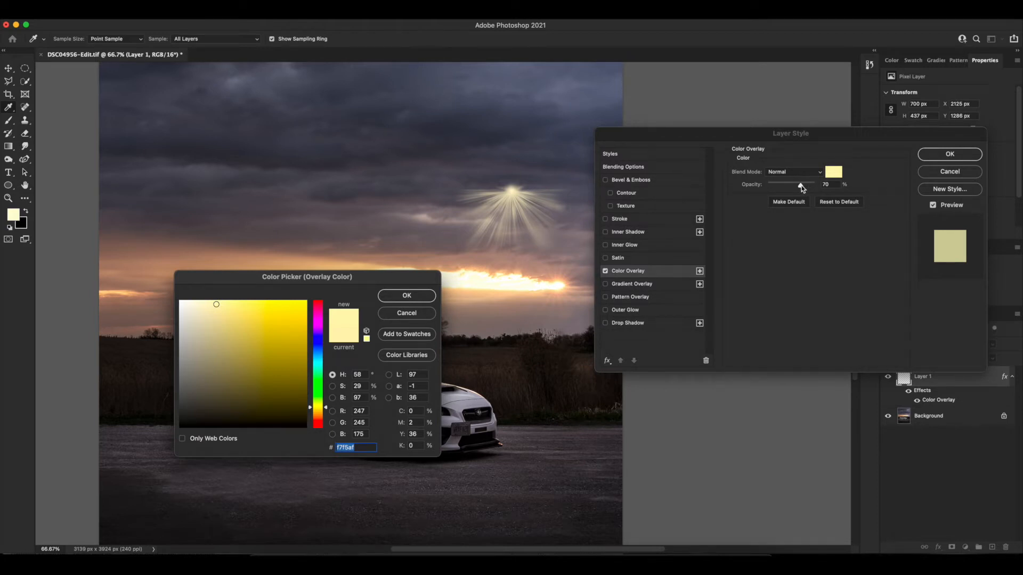
{"action": "left_click", "coordinate": [415, 298]}
- Compare the Color Overlay at full strength, set its opacity to 70%, and apply the layer style
{"action": "left_click_drag", "start_coordinate": [802, 190], "coordinate": [825, 191]}
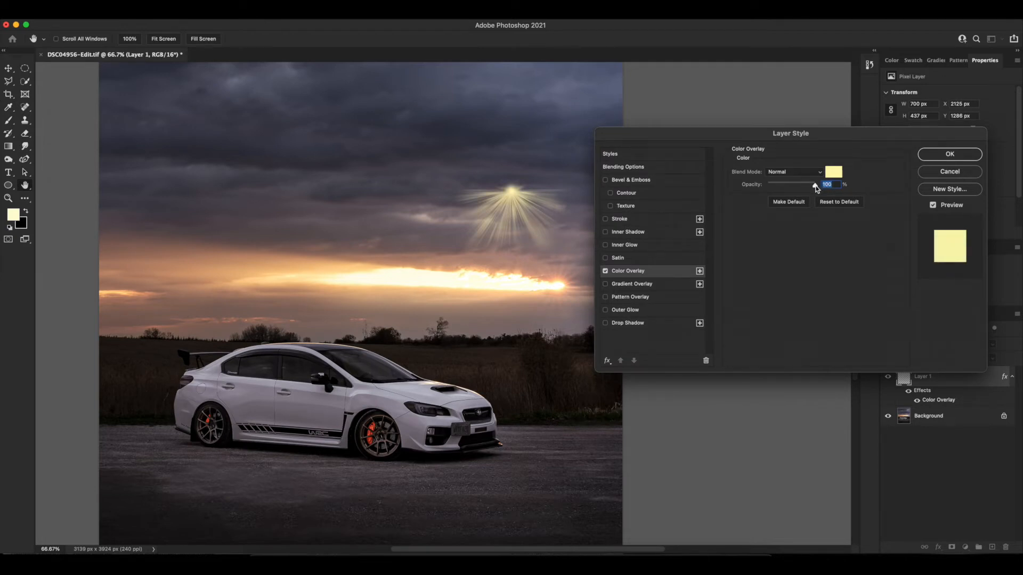
{"action": "left_click_drag", "start_coordinate": [812, 187], "coordinate": [802, 190]}
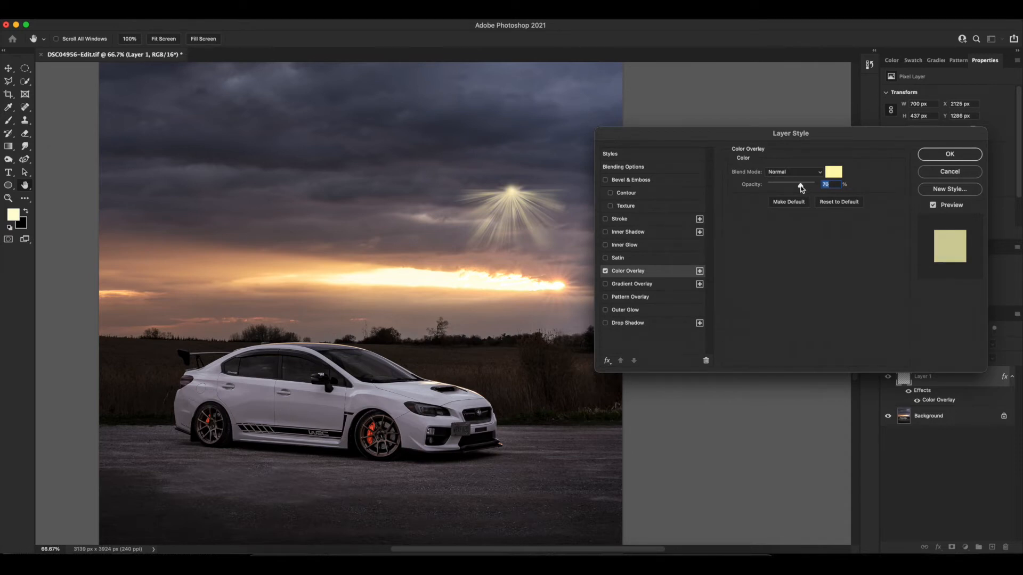
{"action": "left_click", "coordinate": [941, 158]}
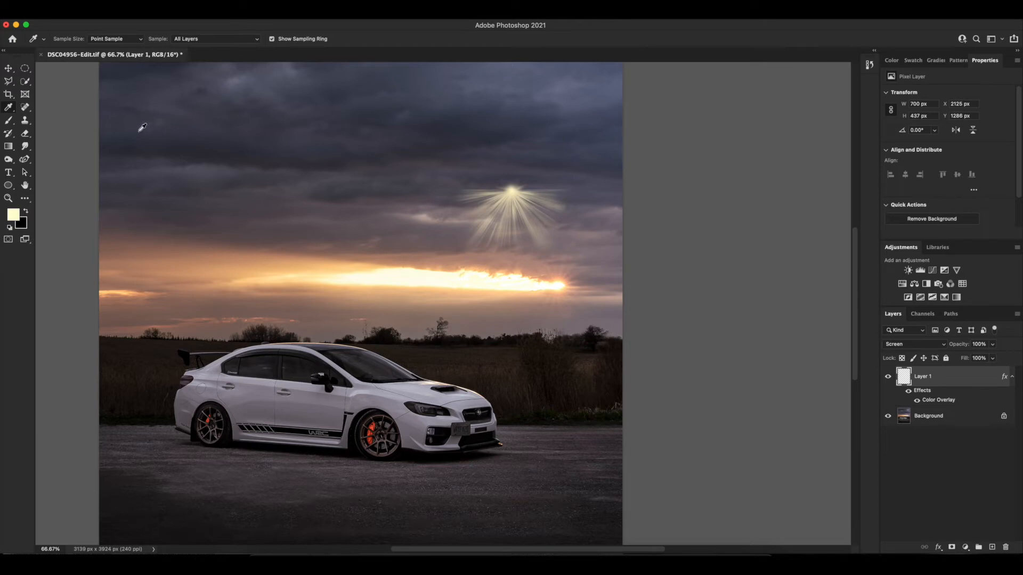
- Transform the light-ray layer, scaling it to about 282% and placing its bright center at the end of the sunset glow
{"action": "key", "text": "super+t"}
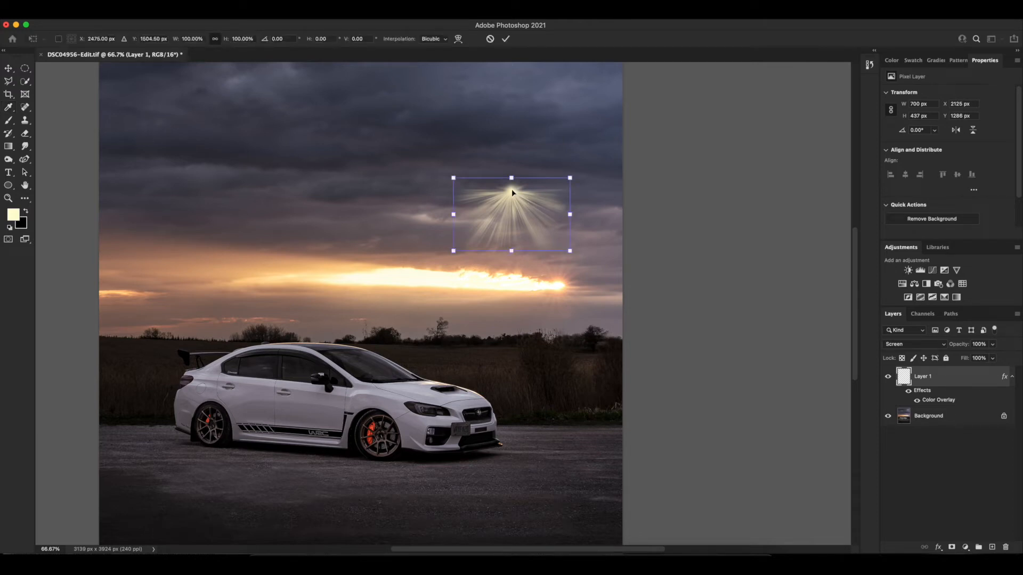
{"action": "left_click_drag", "start_coordinate": [512, 188], "coordinate": [531, 236]}
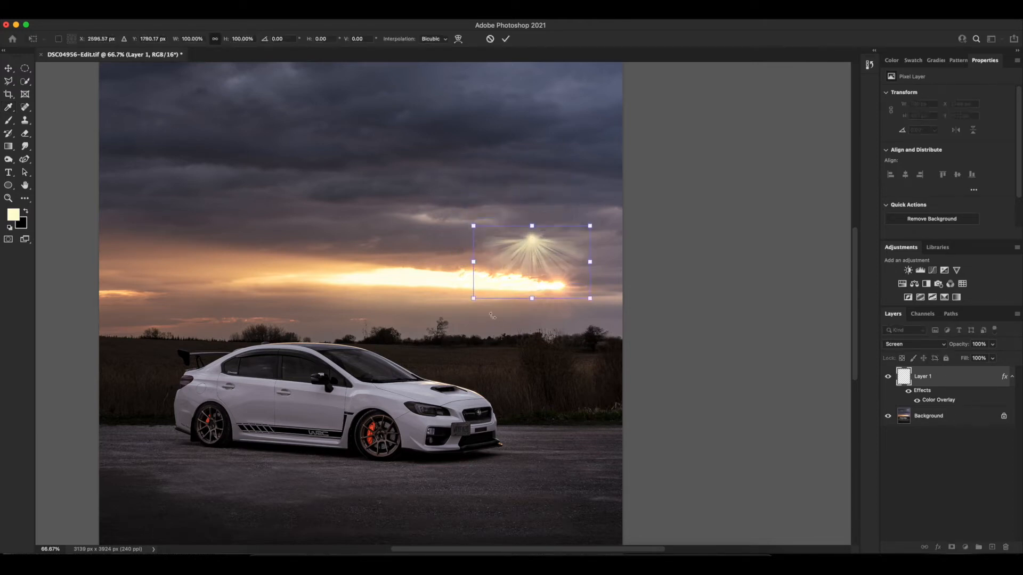
{"action": "left_click_drag", "start_coordinate": [531, 299], "coordinate": [524, 429]}
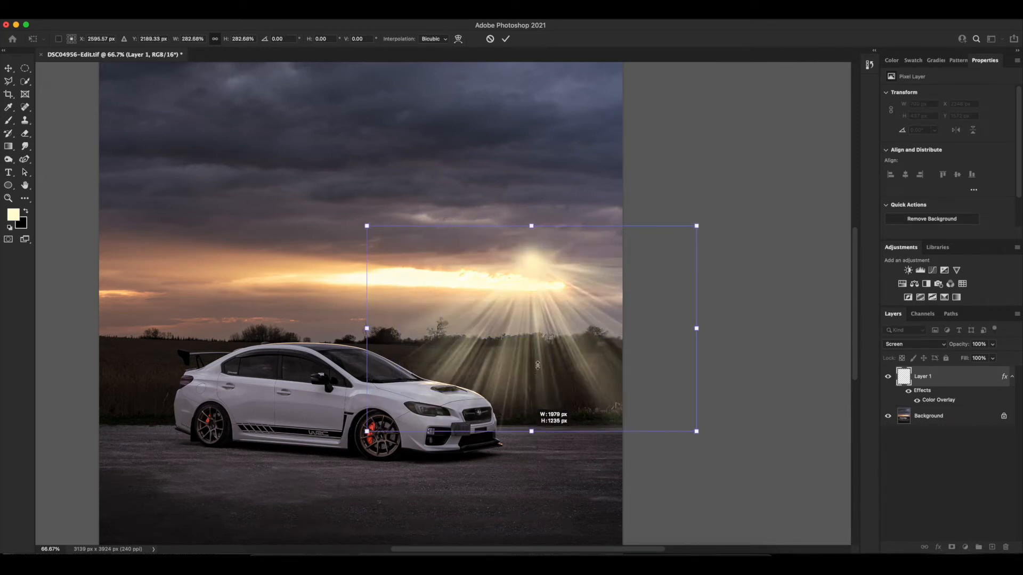
{"action": "left_click_drag", "start_coordinate": [533, 258], "coordinate": [562, 290]}
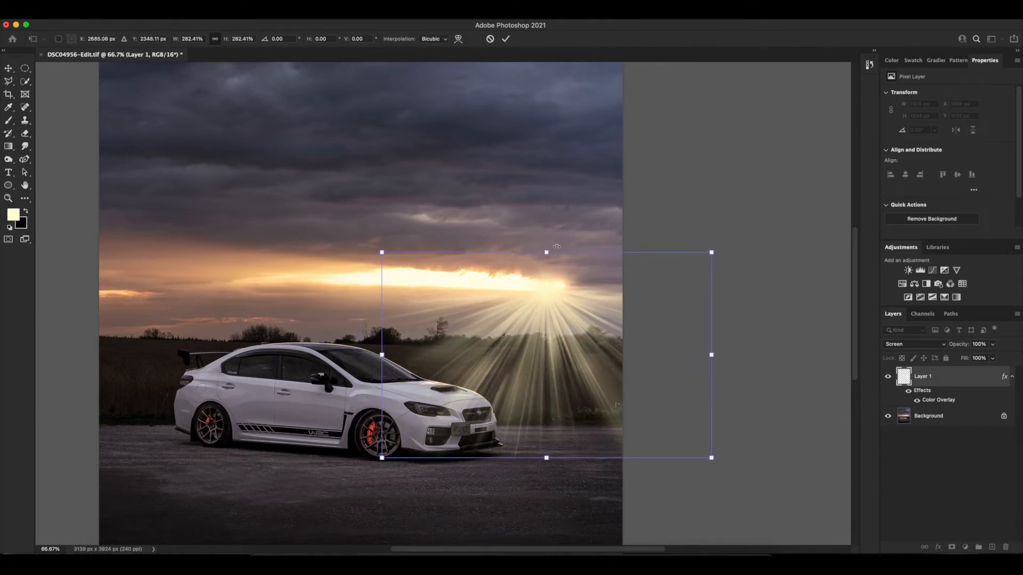
- Rotate the light rays to 40° and realign their bright center with the end of the sunset glow
{"action": "left_click_drag", "start_coordinate": [558, 246], "coordinate": [612, 266]}
{"action": "left_click_drag", "start_coordinate": [576, 308], "coordinate": [556, 289]}
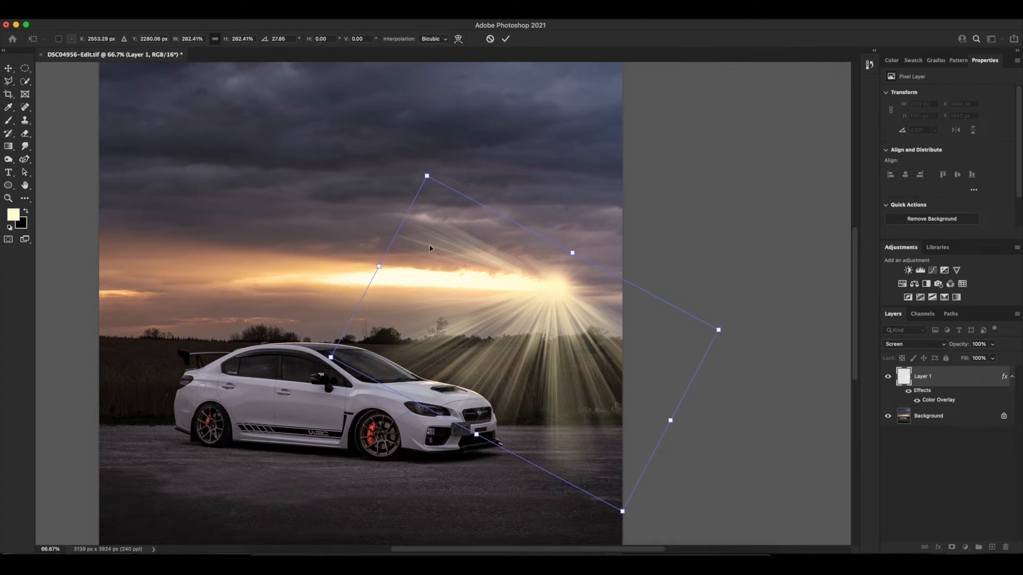
{"action": "left_click_drag", "start_coordinate": [346, 283], "coordinate": [349, 245]}
{"action": "left_click_drag", "start_coordinate": [484, 260], "coordinate": [481, 235]}
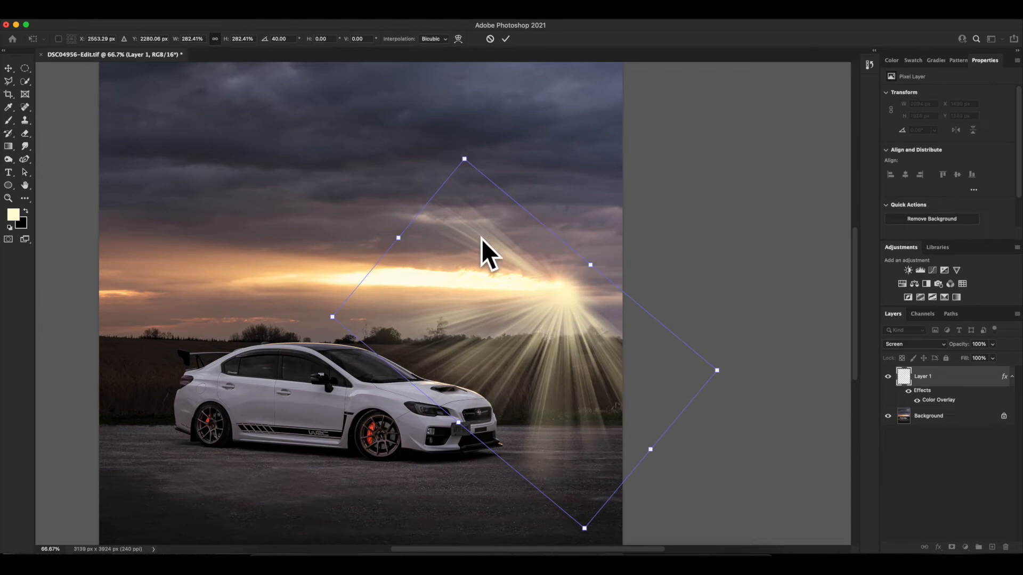
{"action": "left_click_drag", "start_coordinate": [564, 292], "coordinate": [558, 288]}
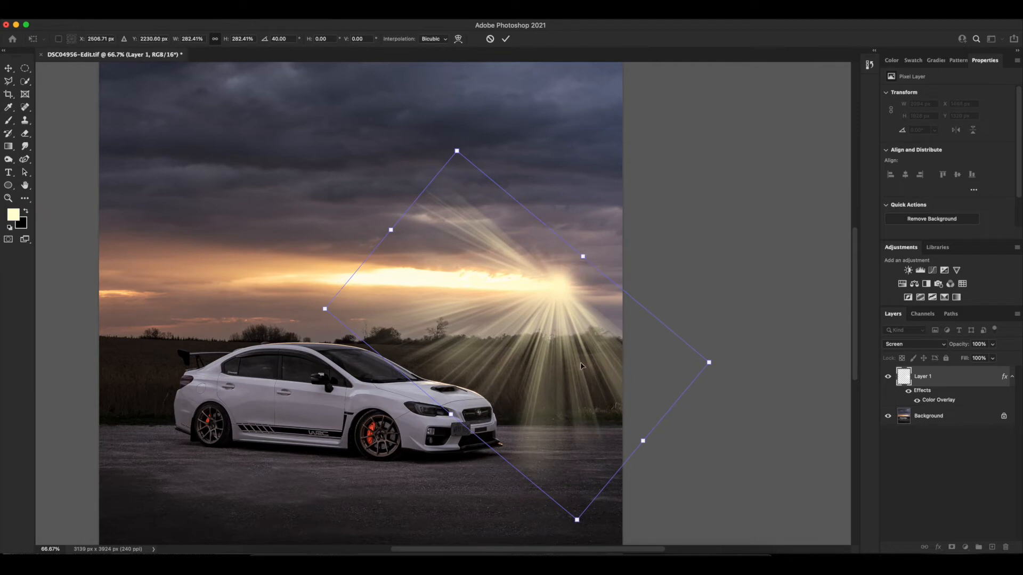
- Enlarge the light rays to about 381%, rotate them to about 42.7° around the sun point, and apply the transform
{"action": "left_click_drag", "start_coordinate": [450, 415], "coordinate": [405, 469]}
{"action": "left_click_drag", "start_coordinate": [539, 326], "coordinate": [558, 293]}
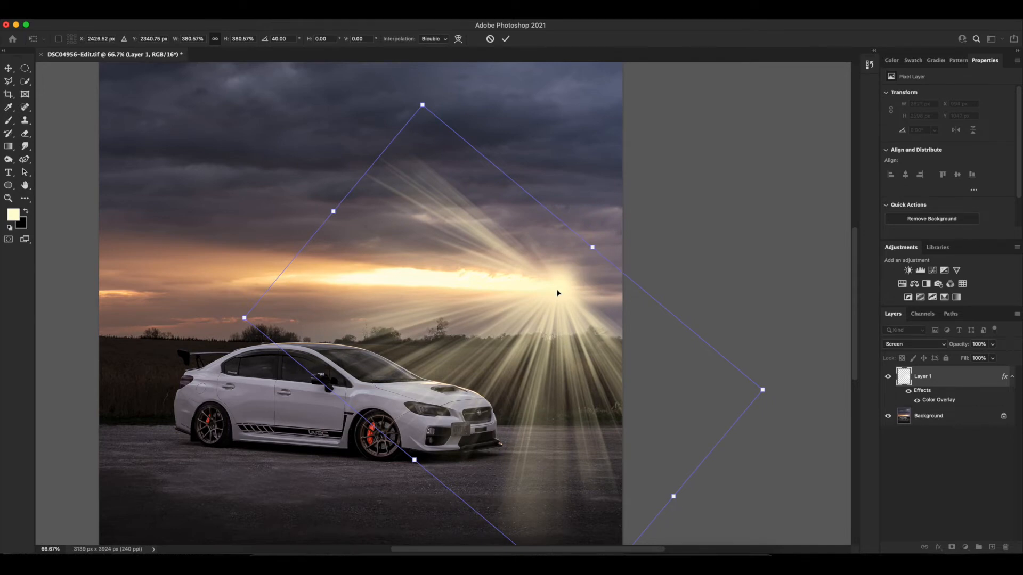
{"action": "left_click_drag", "start_coordinate": [558, 289], "coordinate": [555, 290]}
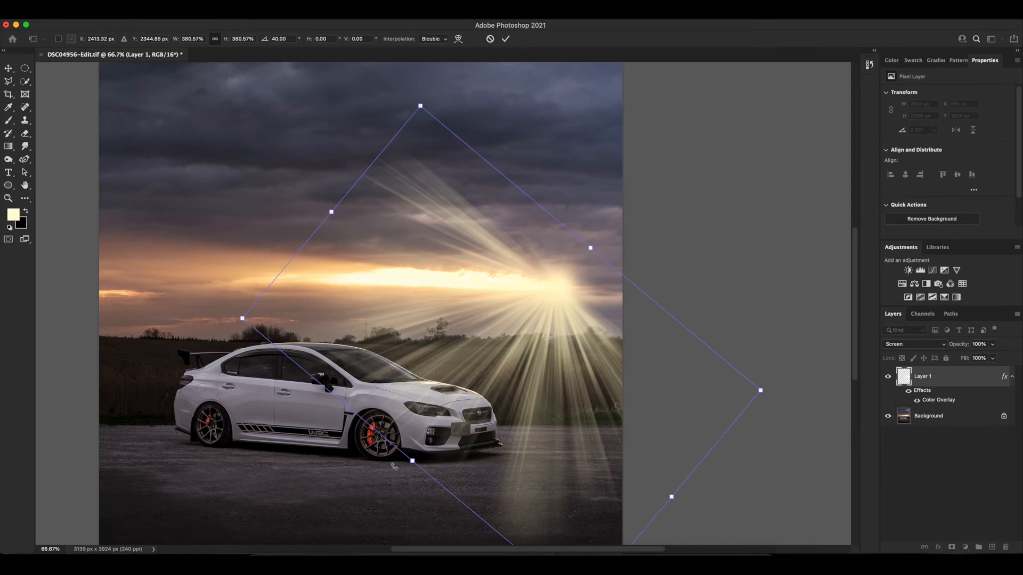
{"action": "left_click_drag", "start_coordinate": [394, 466], "coordinate": [388, 461]}
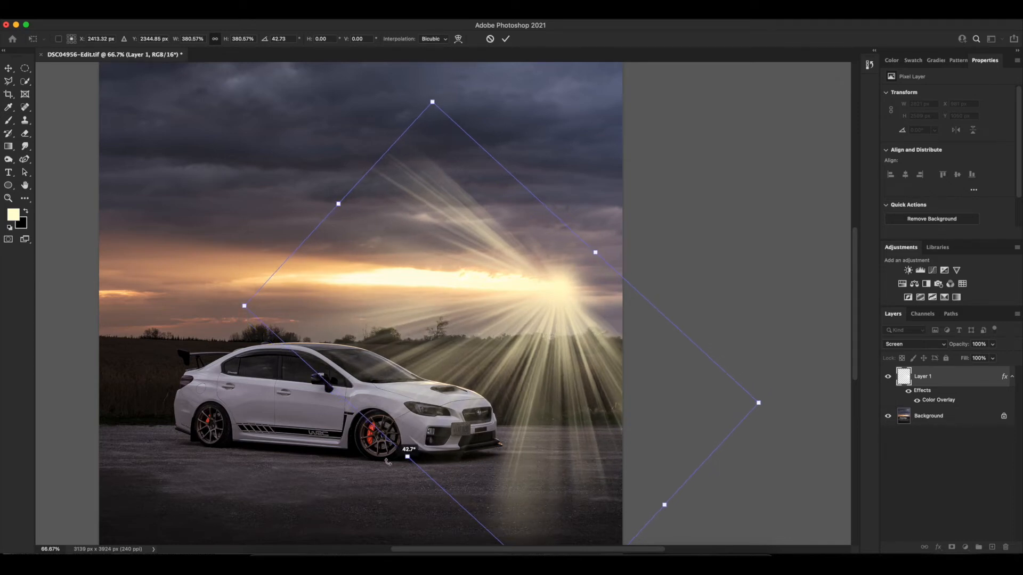
{"action": "left_click_drag", "start_coordinate": [388, 461], "coordinate": [388, 461]}
{"action": "key", "text": "Return"}
{"action": "key", "text": "i"}
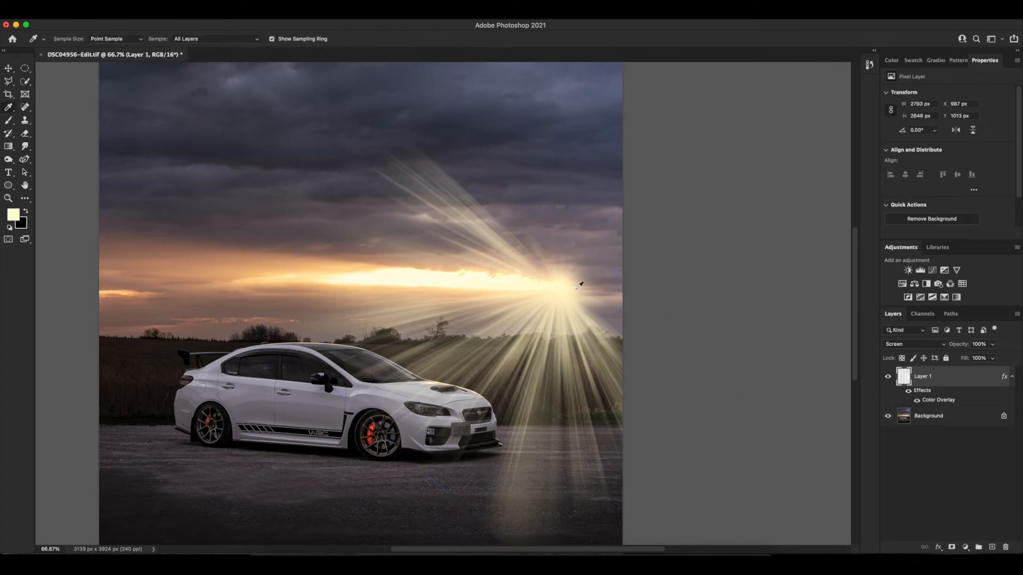
- Add a layer mask to the light-ray layer, invert it to black, and ready a white brush with 25% flow
{"action": "left_click", "coordinate": [952, 548]}
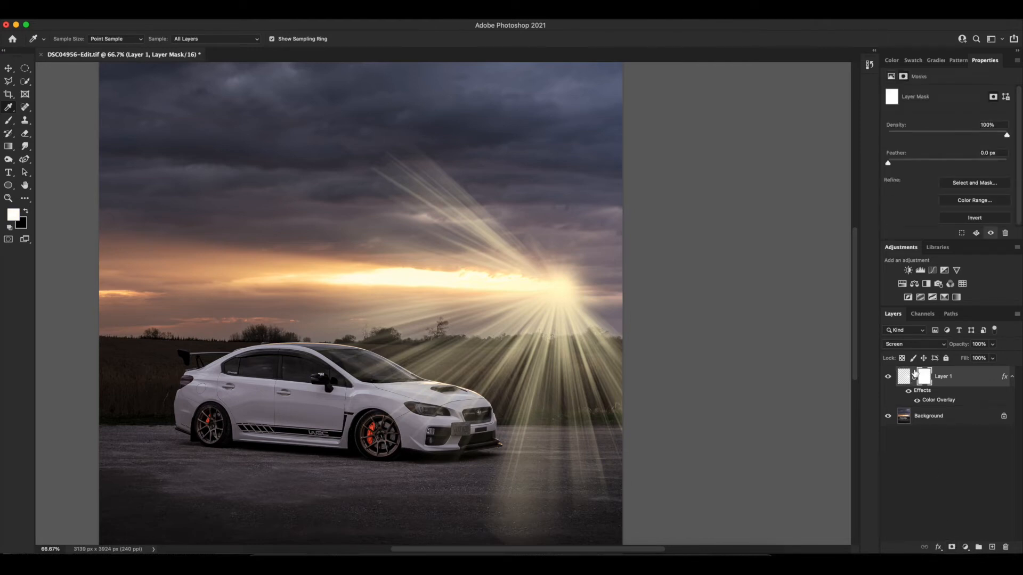
{"action": "key", "text": "super+i"}
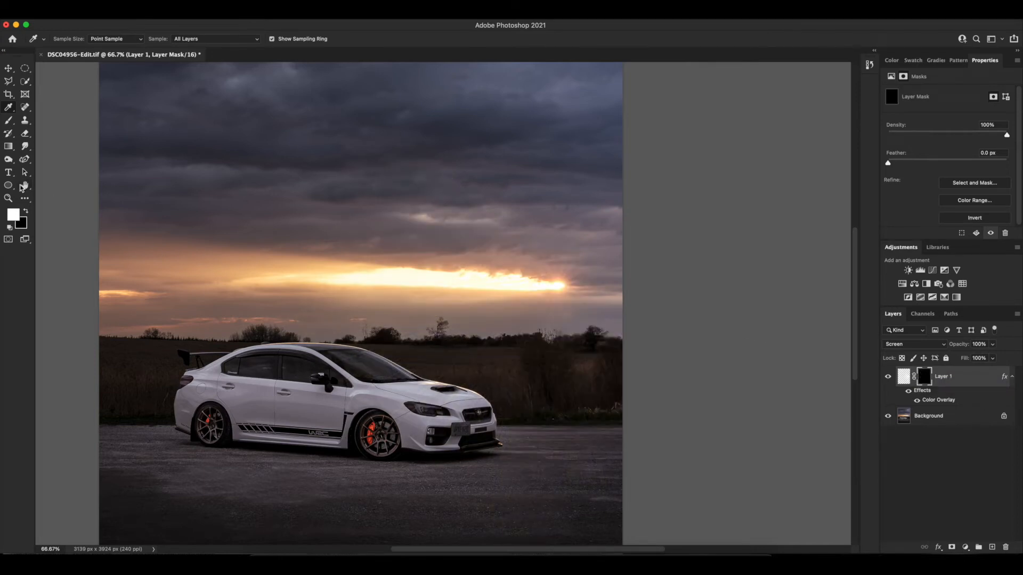
{"action": "left_click", "coordinate": [9, 121]}
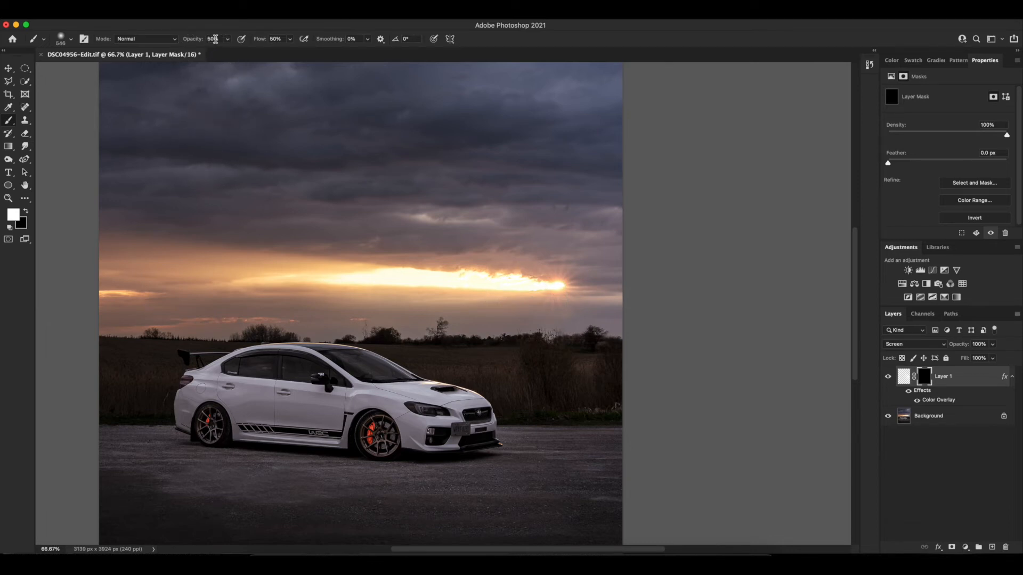
{"action": "left_click", "coordinate": [275, 39]}
{"action": "type", "text": "25"}
- Toggle the light-ray layer's mask off and on to compare the image with and without the rays
{"action": "left_click", "coordinate": [924, 377], "text": "shift"}
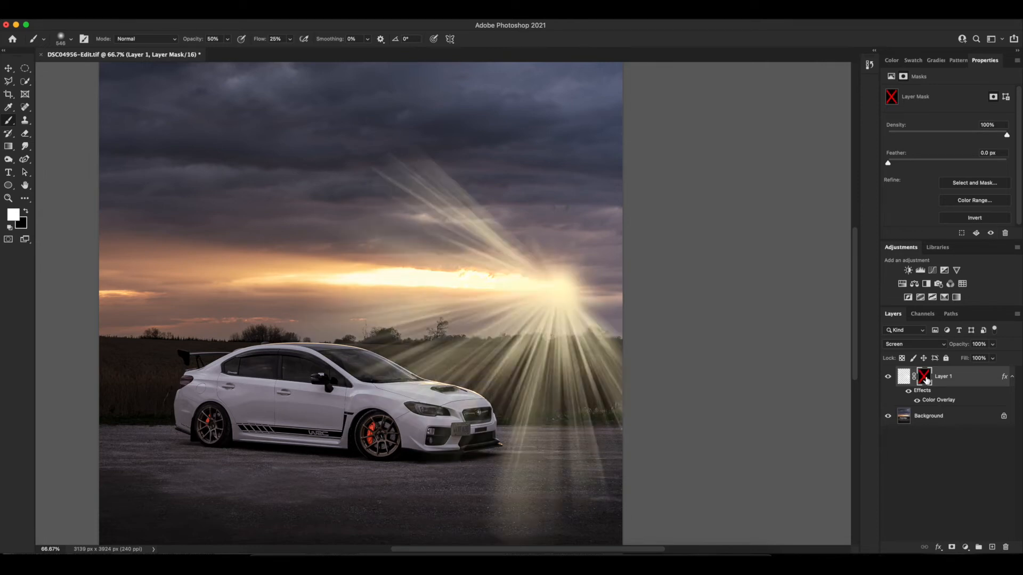
{"action": "left_click", "coordinate": [925, 377], "text": "shift"}
{"action": "left_click", "coordinate": [926, 377], "text": "shift"}
{"action": "left_click", "coordinate": [925, 377], "text": "shift"}
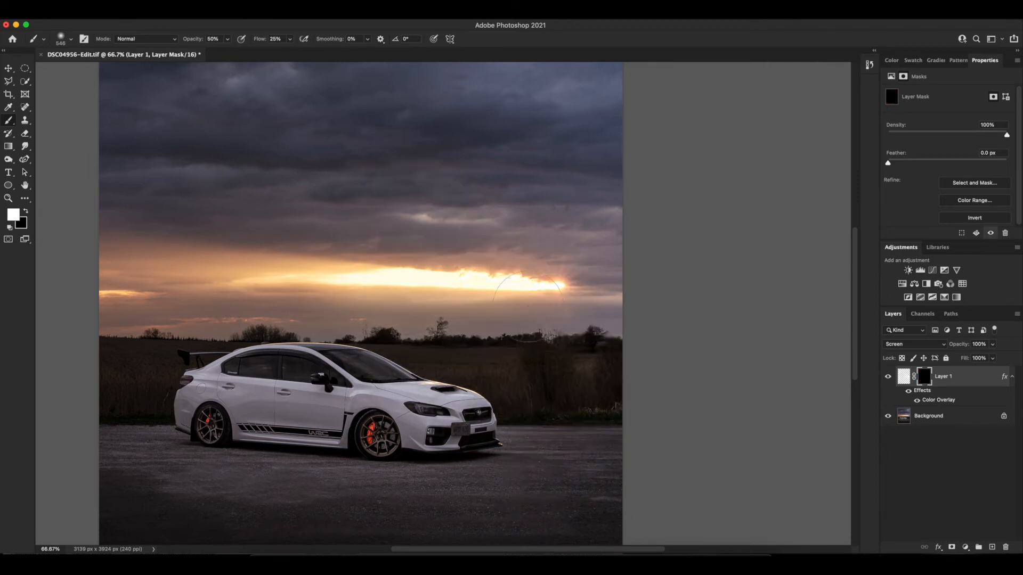
- Paint white on the mask to reveal the rays below the sun, across the field and toward the car
{"action": "left_click_drag", "start_coordinate": [554, 297], "coordinate": [388, 348]}
{"action": "left_click_drag", "start_coordinate": [546, 311], "coordinate": [480, 369]}
{"action": "mouse_move", "coordinate": [562, 309]}
{"action": "left_mouse_down"}
{"action": "mouse_move", "coordinate": [538, 368]}
{"action": "mouse_move", "coordinate": [545, 406]}
{"action": "mouse_move", "coordinate": [570, 296]}
{"action": "mouse_move", "coordinate": [589, 341]}
{"action": "left_mouse_up"}
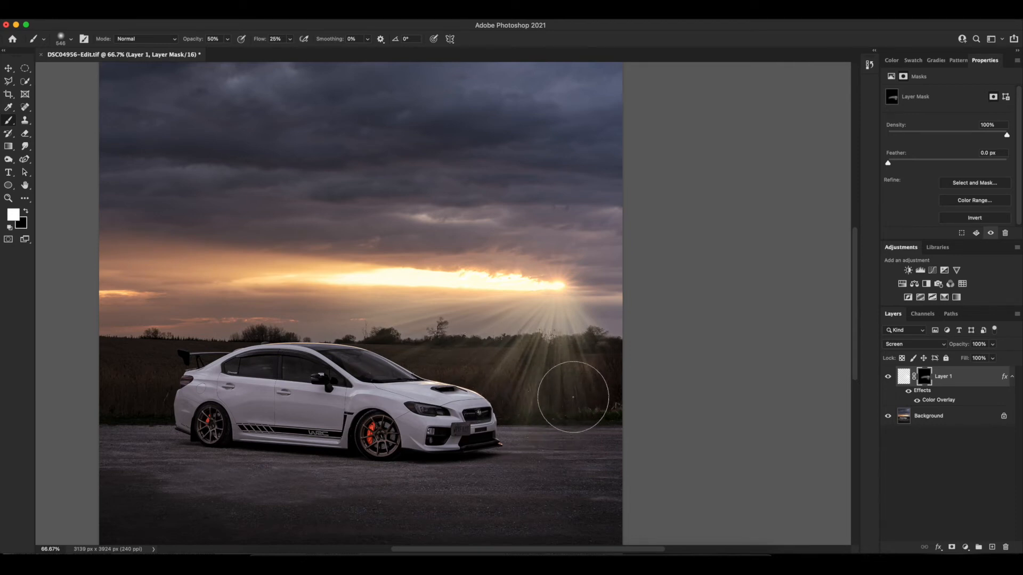
{"action": "mouse_move", "coordinate": [587, 341]}
{"action": "left_mouse_down"}
{"action": "mouse_move", "coordinate": [537, 316]}
{"action": "mouse_move", "coordinate": [315, 372]}
{"action": "left_mouse_up"}
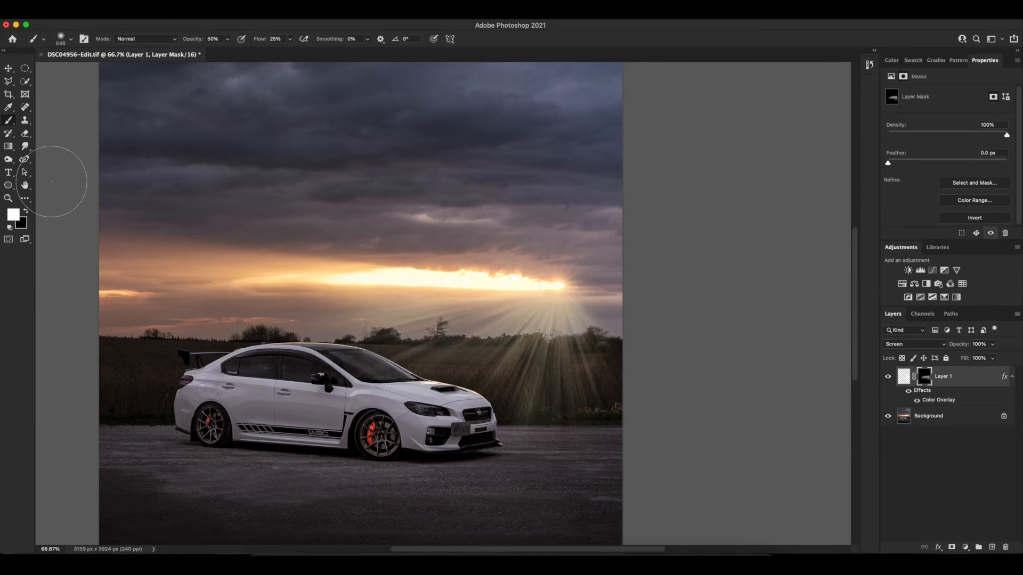
- Swap the mask brush color between white and black, ending with white as the foreground
{"action": "left_click", "coordinate": [26, 212]}
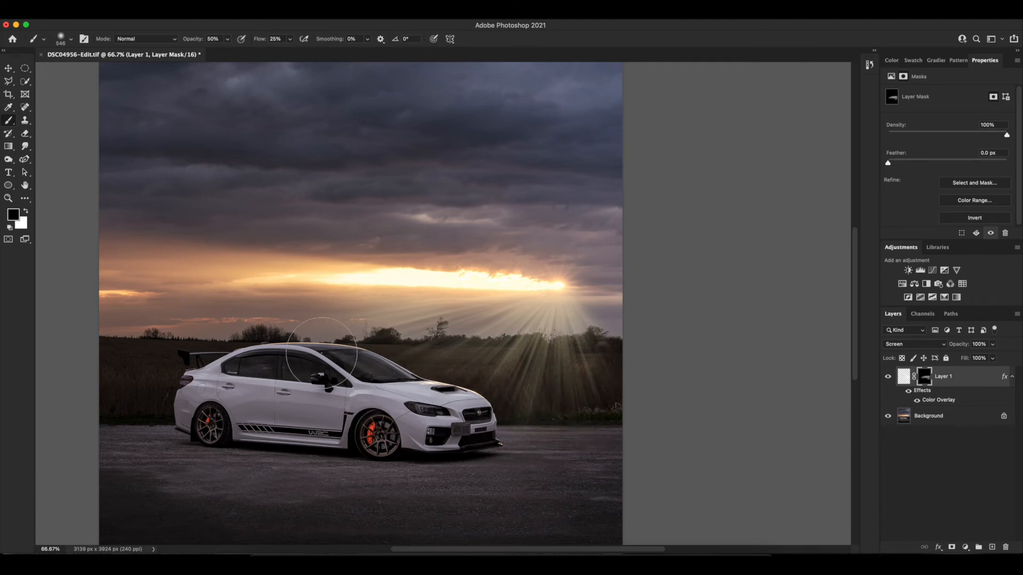
{"action": "left_click", "coordinate": [26, 212]}
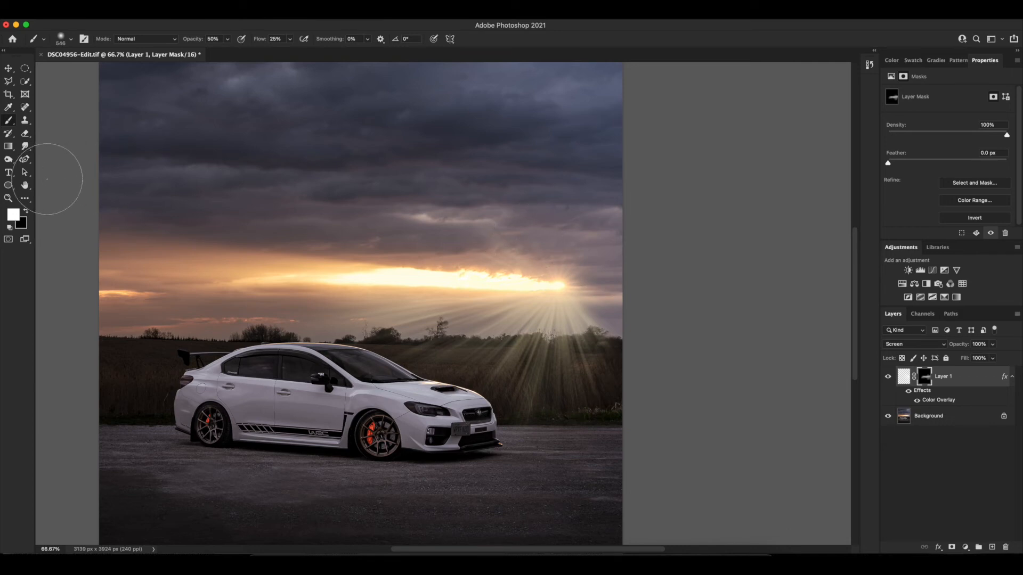
{"action": "left_click", "coordinate": [26, 211]}
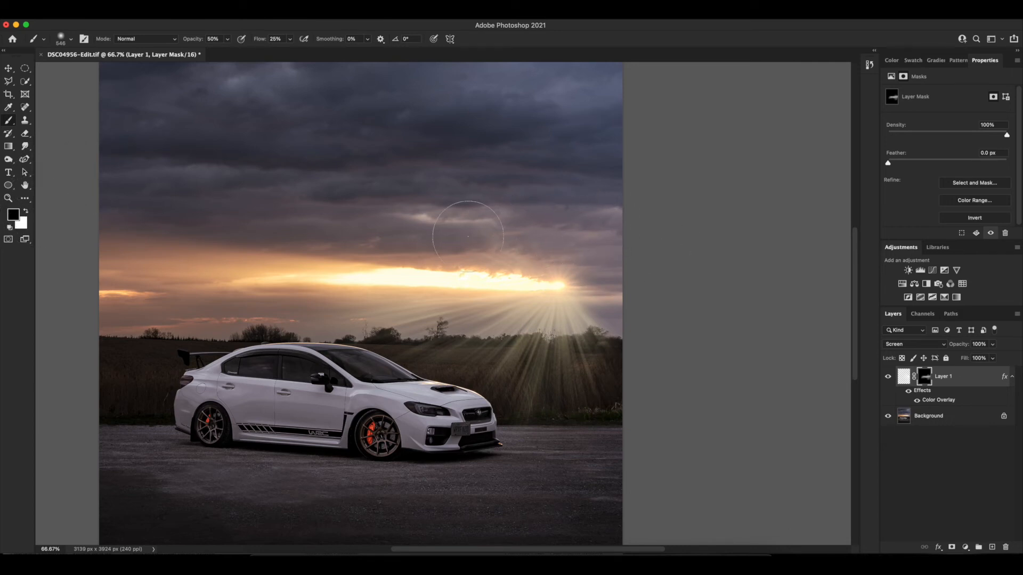
{"action": "left_click", "coordinate": [26, 212]}
- Change the light-ray layer's blend mode to Soft Light and keep the layer's image thumbnail selected
{"action": "left_click_drag", "start_coordinate": [493, 299], "coordinate": [607, 264]}
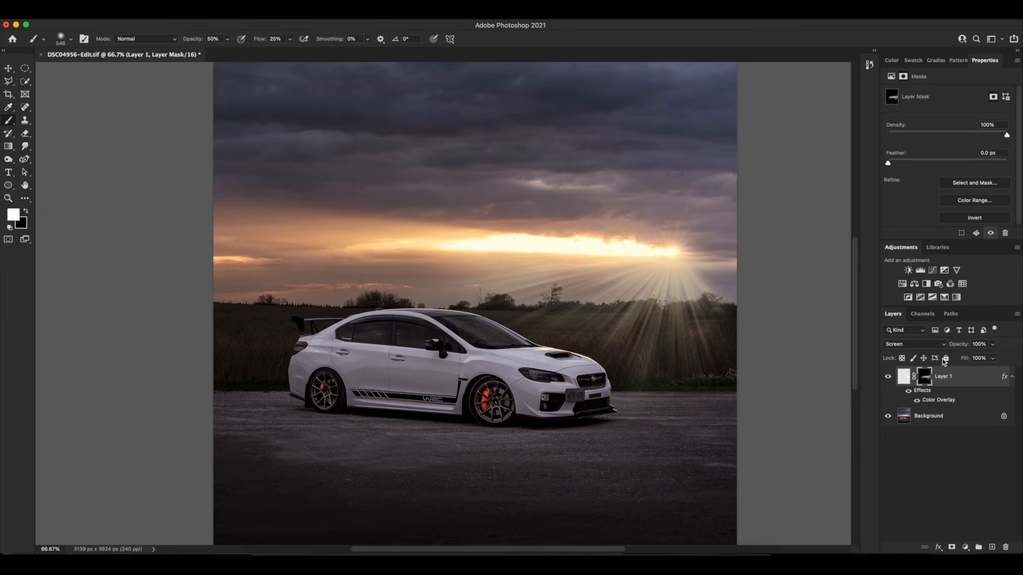
{"action": "left_click", "coordinate": [903, 376]}
{"action": "left_click", "coordinate": [944, 347]}
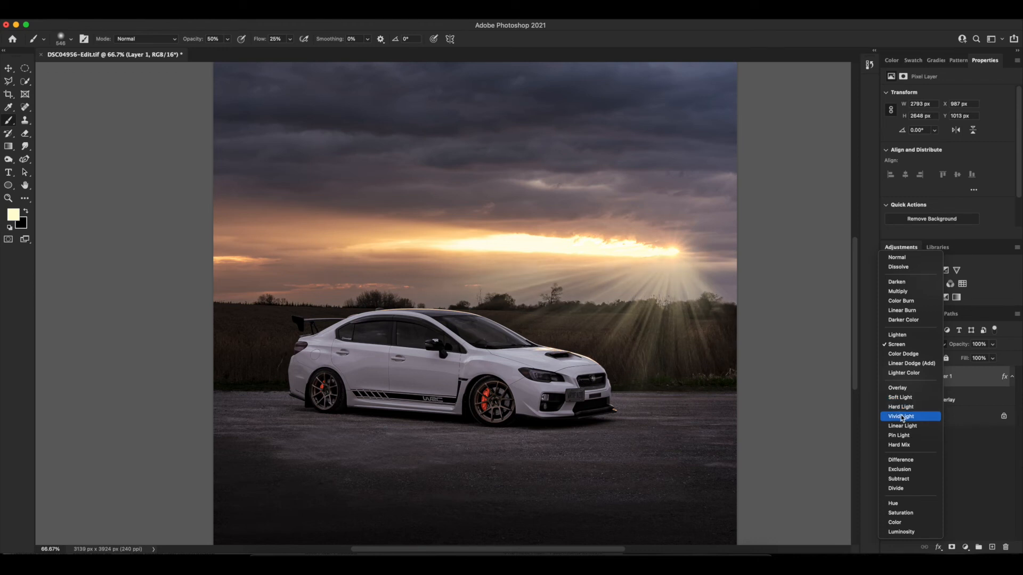
{"action": "left_click", "coordinate": [902, 399]}
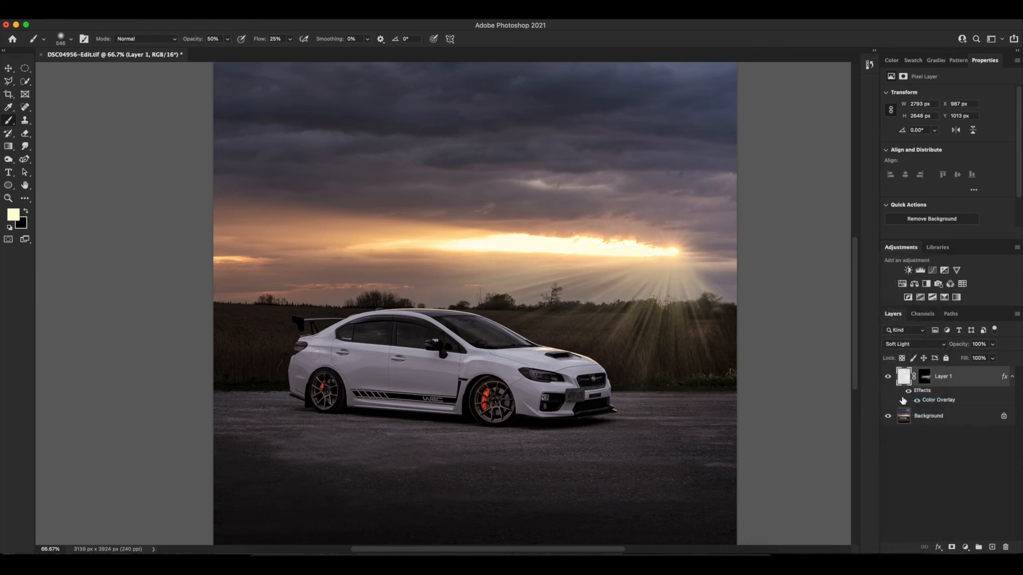
{"action": "left_click", "coordinate": [927, 448]}
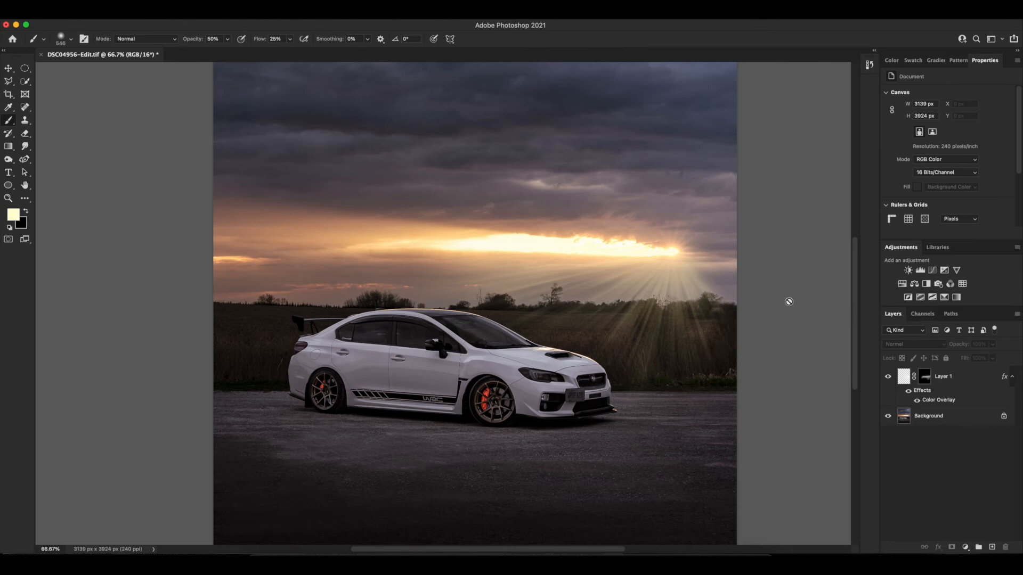
{"action": "left_click", "coordinate": [903, 377]}
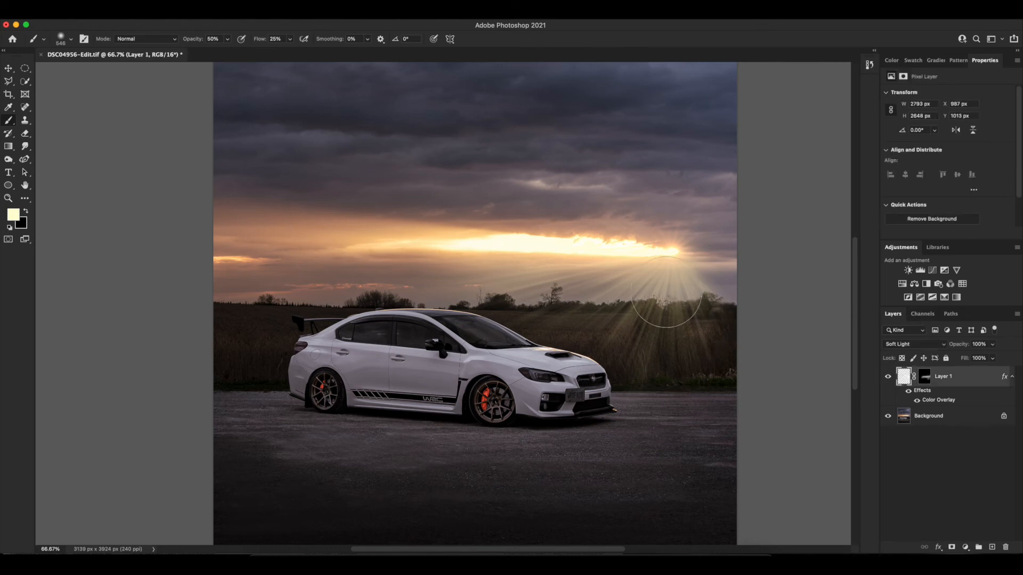
{"action": "key", "text": "super+t"}
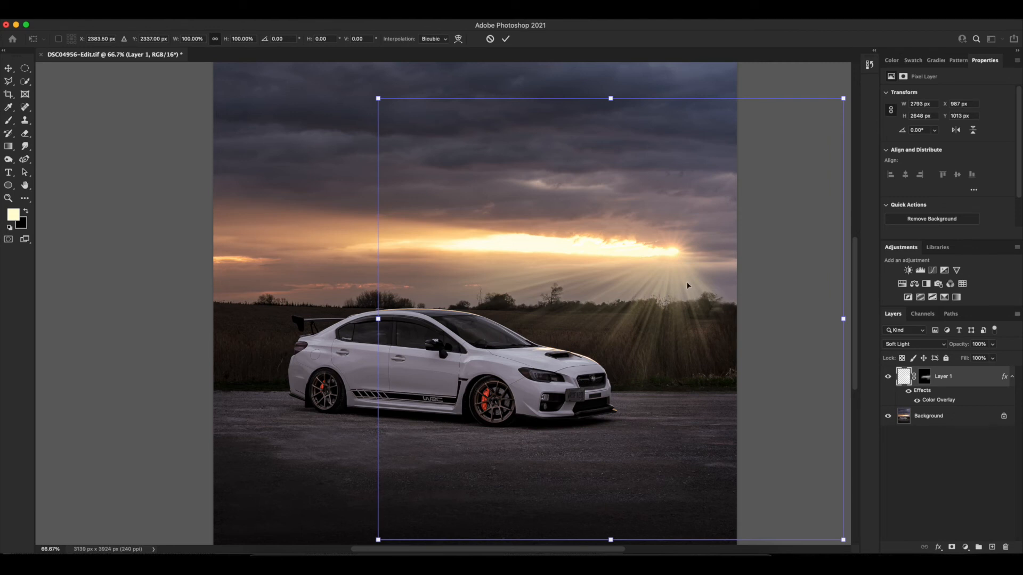
{"action": "left_click_drag", "start_coordinate": [680, 281], "coordinate": [678, 285]}
{"action": "key", "text": "super+z"}
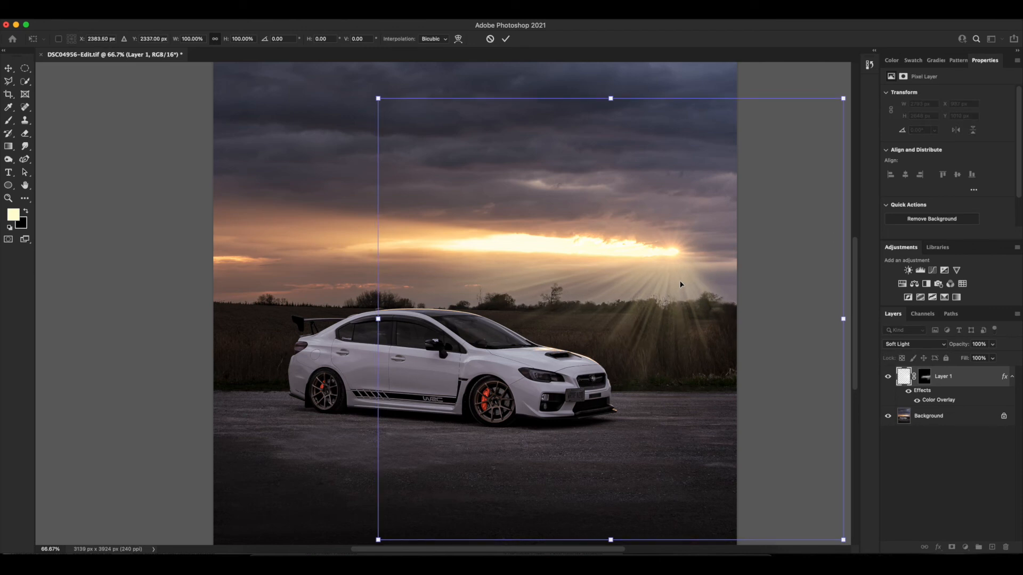
{"action": "key", "text": "Return"}
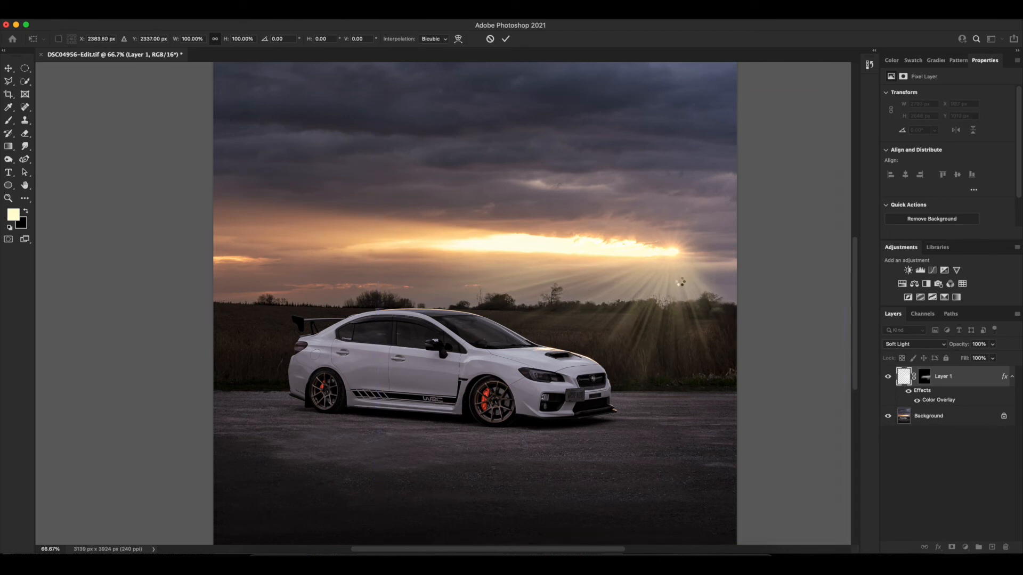
{"action": "key", "text": "b"}
- Lower the light-ray layer's opacity to 50%
{"action": "left_click", "coordinate": [993, 358]}
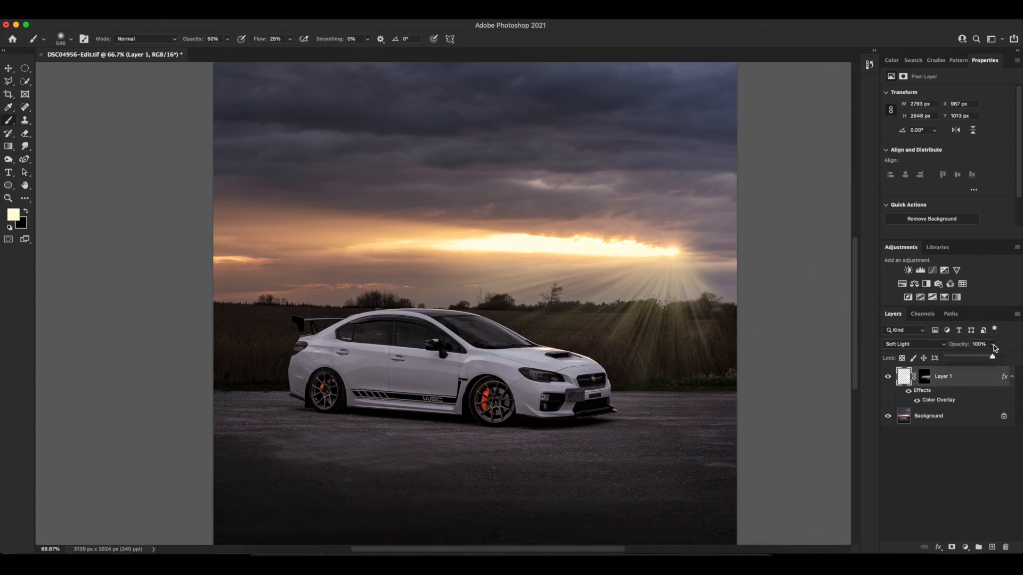
{"action": "left_click_drag", "start_coordinate": [993, 359], "coordinate": [978, 360]}
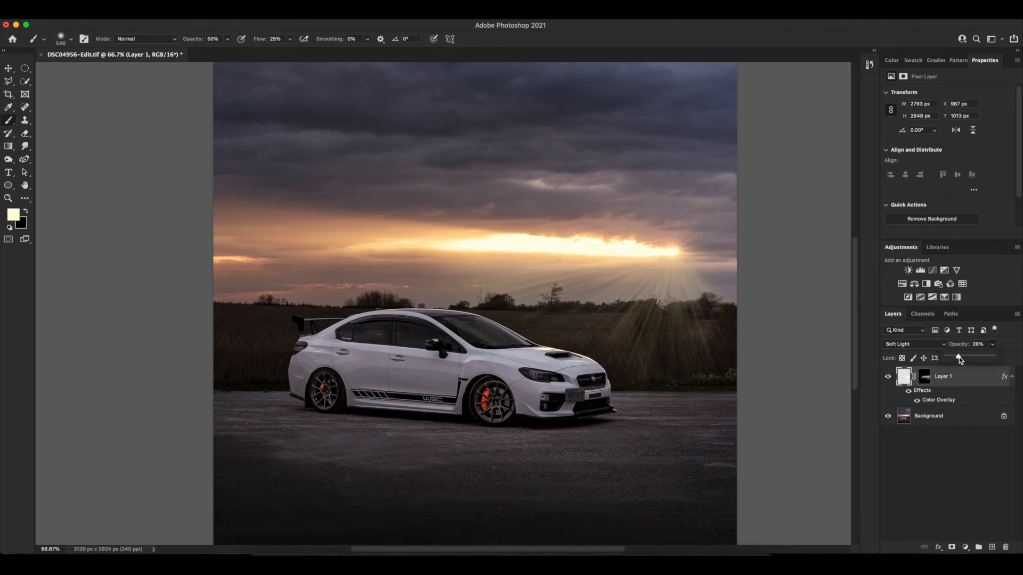
{"action": "left_click_drag", "start_coordinate": [959, 359], "coordinate": [960, 360]}
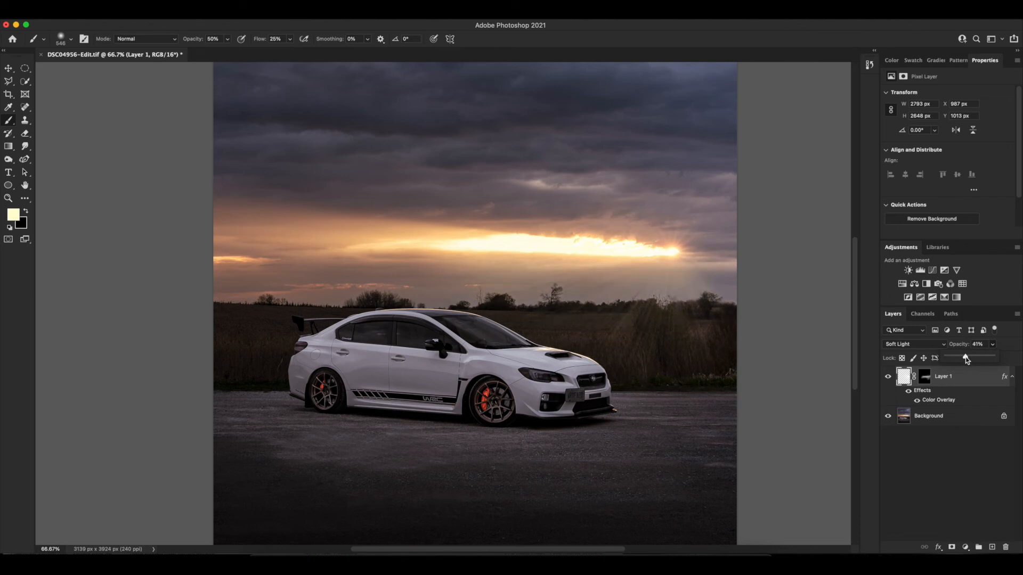
{"action": "left_click_drag", "start_coordinate": [965, 358], "coordinate": [969, 357]}
{"action": "left_click", "coordinate": [551, 282]}
{"action": "scroll", "coordinate": [579, 274], "scroll_direction": "down", "scroll_amount": 3}
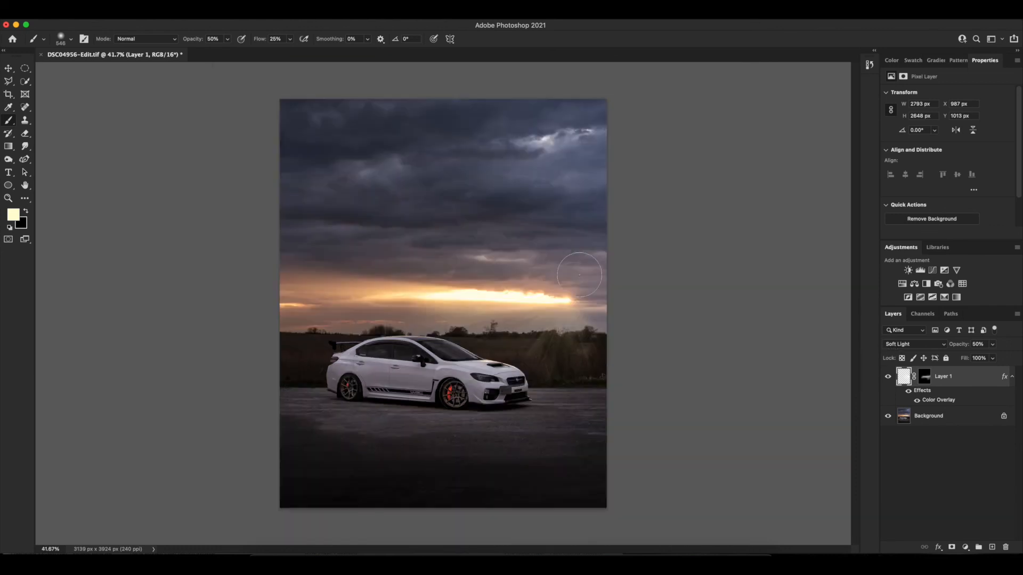
{"action": "key", "text": "backslash"}
{"action": "key", "text": "backslash"}
{"action": "key", "text": "super+equal"}
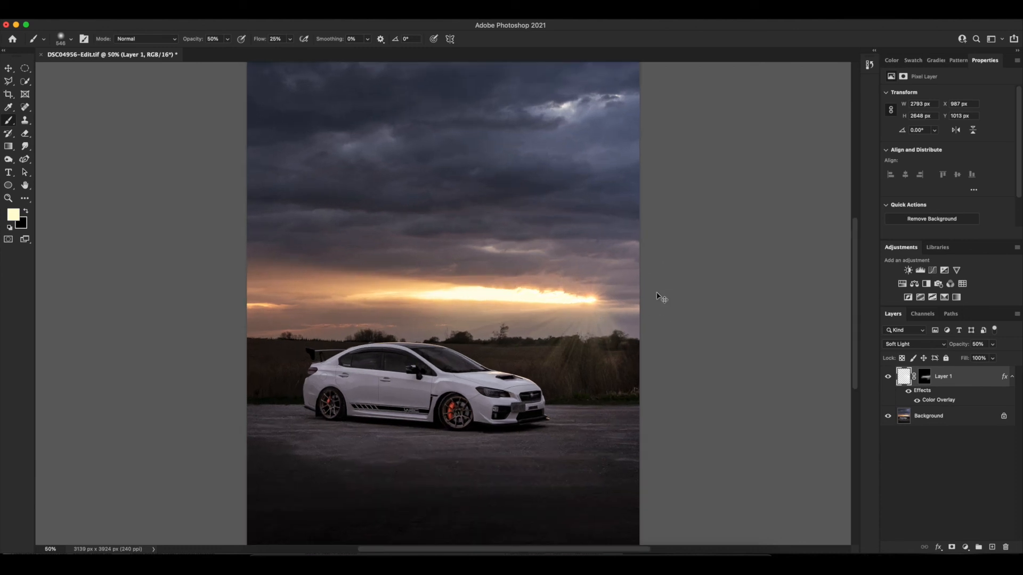